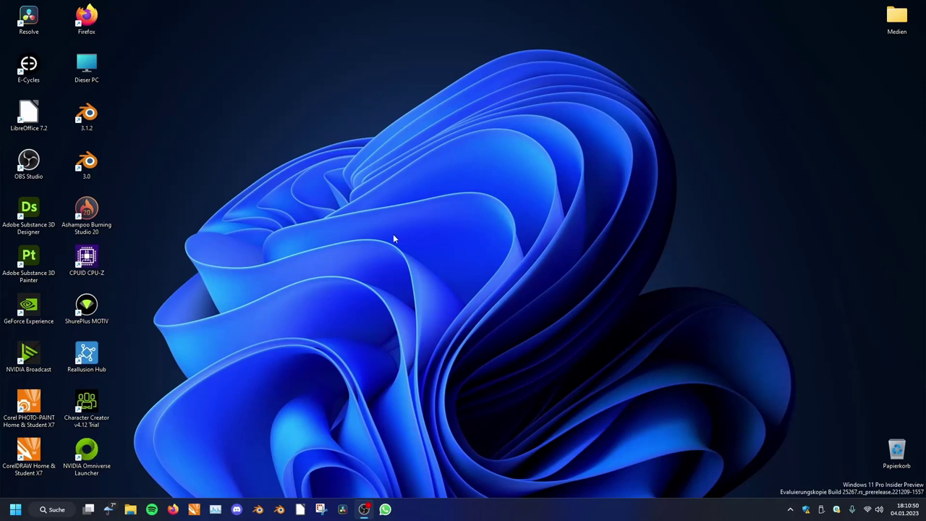
Launch Blender and delete all the default objects from the scene.
{"action": "left_click", "coordinate": [13, 509]}
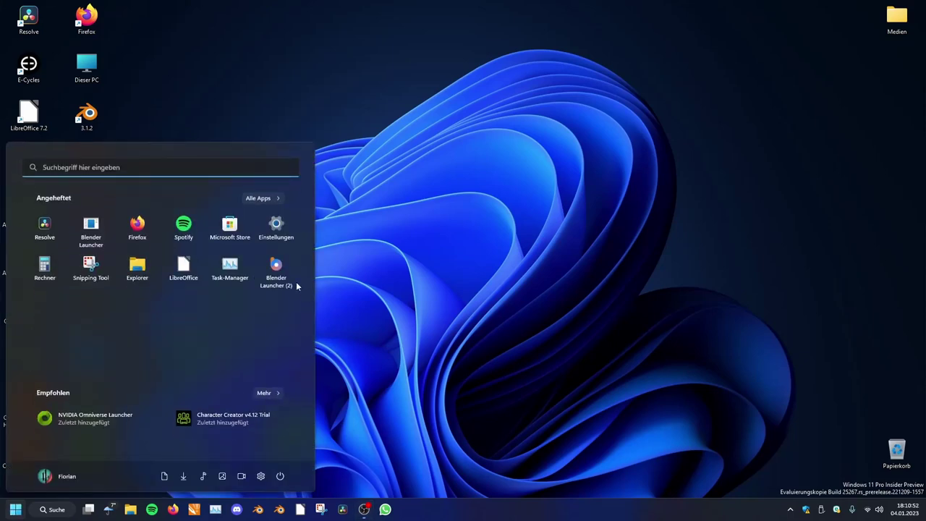
{"action": "left_click", "coordinate": [292, 278]}
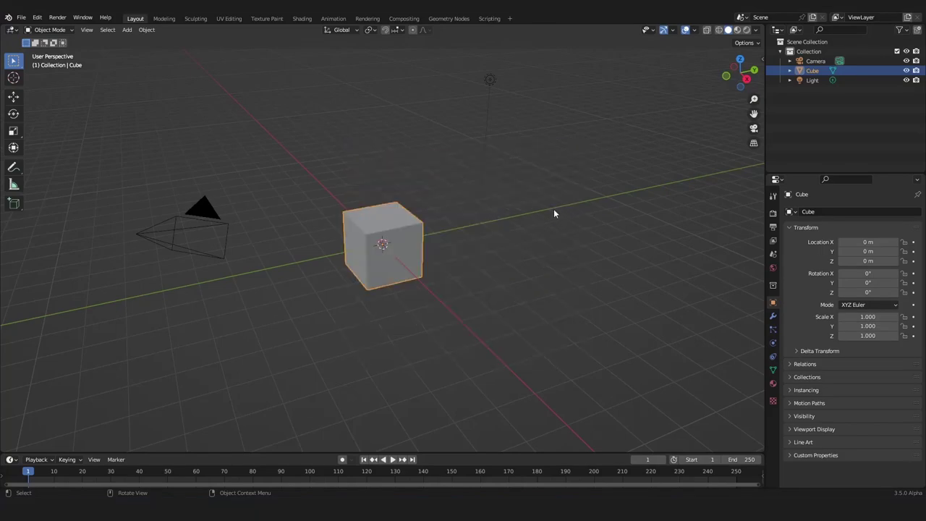
{"action": "middle_click_drag", "start_coordinate": [554, 209], "coordinate": [621, 309]}
{"action": "key", "text": "a"}
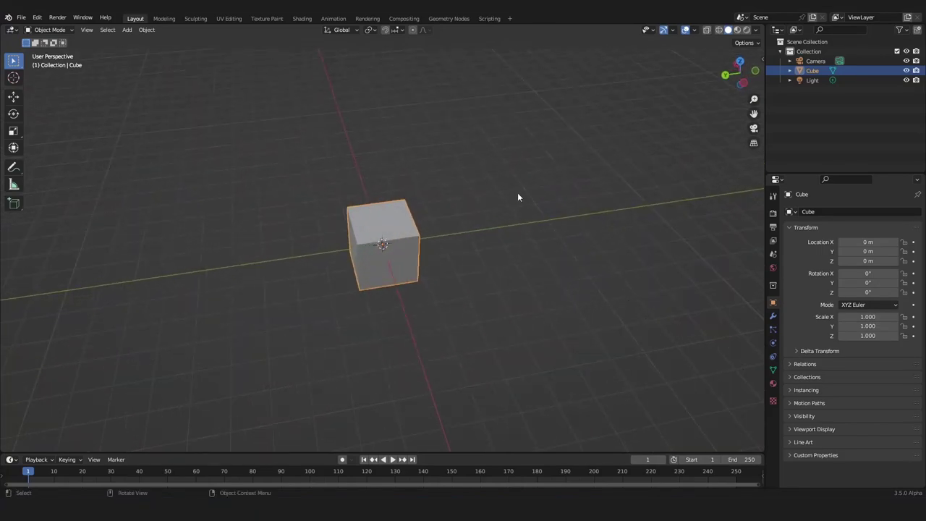
{"action": "key", "text": "Delete"}
Add a Monkey mesh at the origin and frame its face in the 3D viewport.
{"action": "middle_click_drag", "start_coordinate": [501, 219], "coordinate": [460, 211]}
{"action": "key", "text": "shift+a"}
{"action": "mouse_move", "coordinate": [460, 211]}
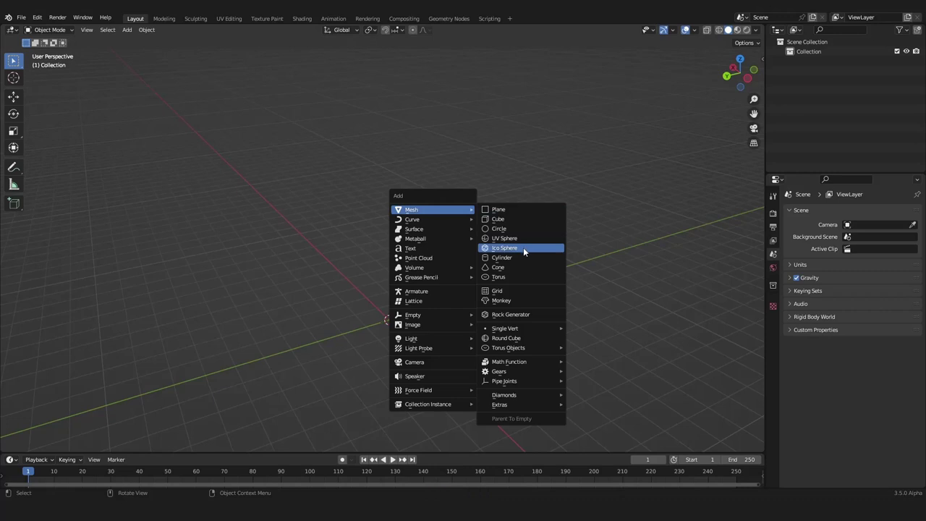
{"action": "left_click", "coordinate": [501, 299]}
{"action": "key", "text": "KP_Decimal"}
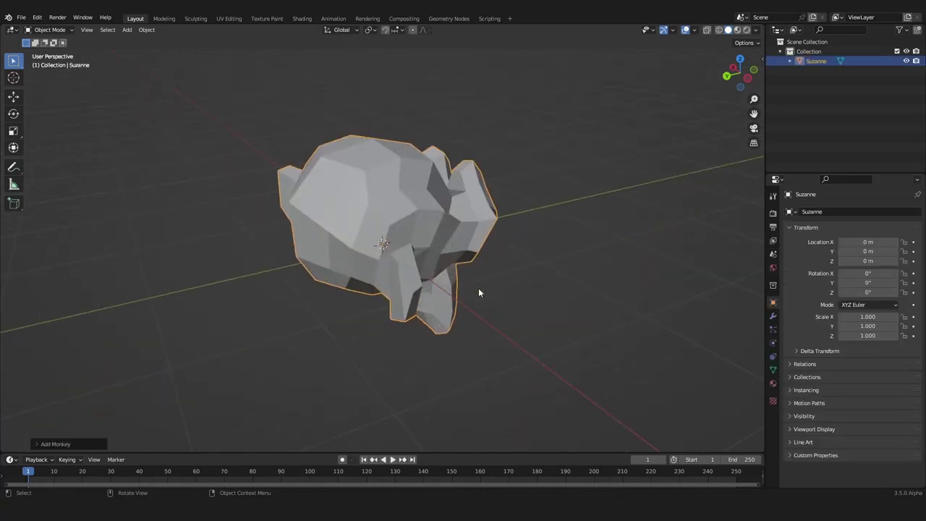
{"action": "scroll", "coordinate": [482, 241], "scroll_direction": "down", "scroll_amount": 4}
{"action": "middle_click_drag", "start_coordinate": [482, 241], "coordinate": [378, 227]}
{"action": "scroll", "coordinate": [355, 246], "scroll_direction": "up", "scroll_amount": 3}
{"action": "scroll", "coordinate": [354, 246], "scroll_direction": "up", "scroll_amount": 2}
Enlarge the timeline area and change it to the Geometry Node Editor.
{"action": "left_click_drag", "start_coordinate": [331, 452], "coordinate": [309, 277]}
{"action": "left_click", "coordinate": [11, 282]}
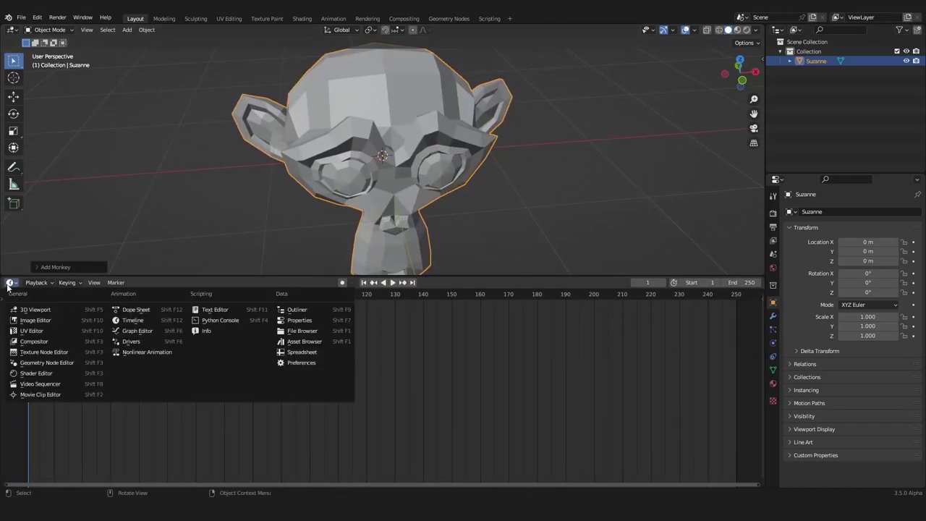
{"action": "left_click", "coordinate": [42, 365]}
{"action": "left_click_drag", "start_coordinate": [179, 278], "coordinate": [136, 230]}
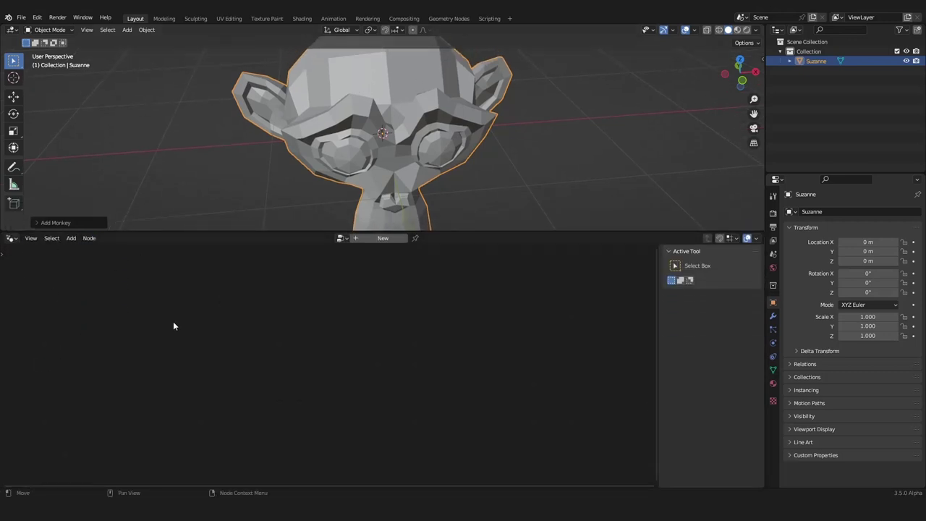
Create a new geometry node tree for the monkey, hide the node editor's sidebar and frame the nodes.
{"action": "scroll", "coordinate": [521, 141], "scroll_direction": "down", "scroll_amount": 5}
{"action": "middle_click_drag", "start_coordinate": [520, 142], "coordinate": [484, 141]}
{"action": "left_click", "coordinate": [406, 240]}
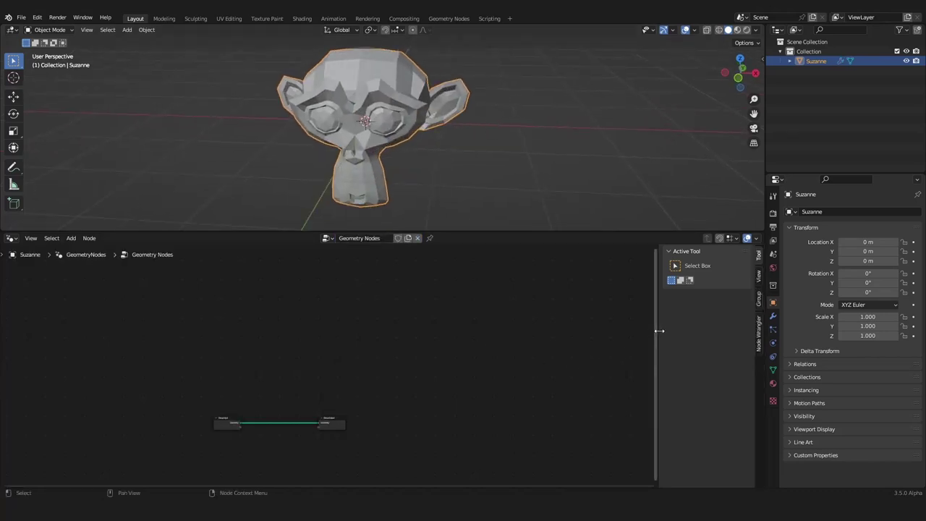
{"action": "left_click_drag", "start_coordinate": [659, 330], "coordinate": [744, 355]}
{"action": "scroll", "coordinate": [418, 381], "scroll_direction": "down", "scroll_amount": 1}
{"action": "key", "text": "a"}
{"action": "key", "text": "KP_Decimal"}
{"action": "middle_click_drag", "start_coordinate": [520, 135], "coordinate": [358, 129]}
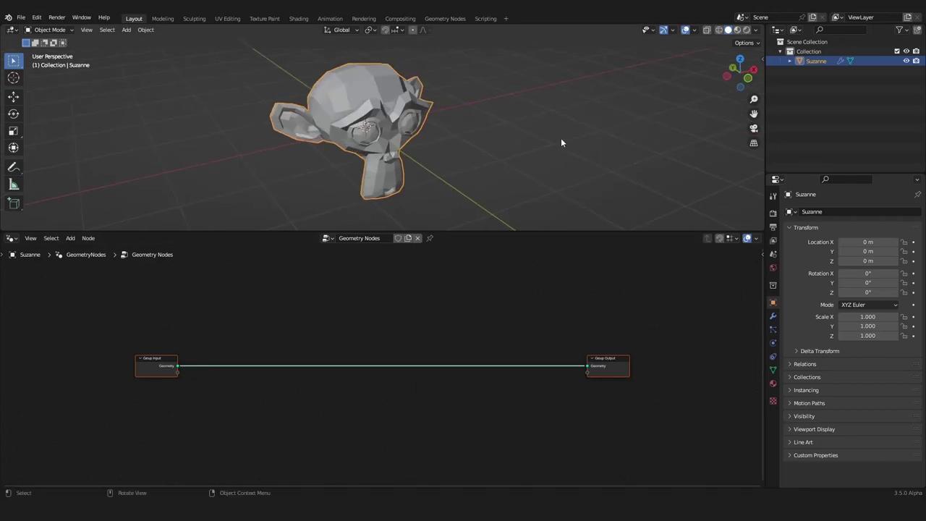
{"action": "scroll", "coordinate": [561, 142], "scroll_direction": "up", "scroll_amount": 2}
{"action": "scroll", "coordinate": [358, 125], "scroll_direction": "up", "scroll_amount": 2}
Change the lower area to the Shader Editor and create a new material for the monkey.
{"action": "left_click", "coordinate": [11, 238]}
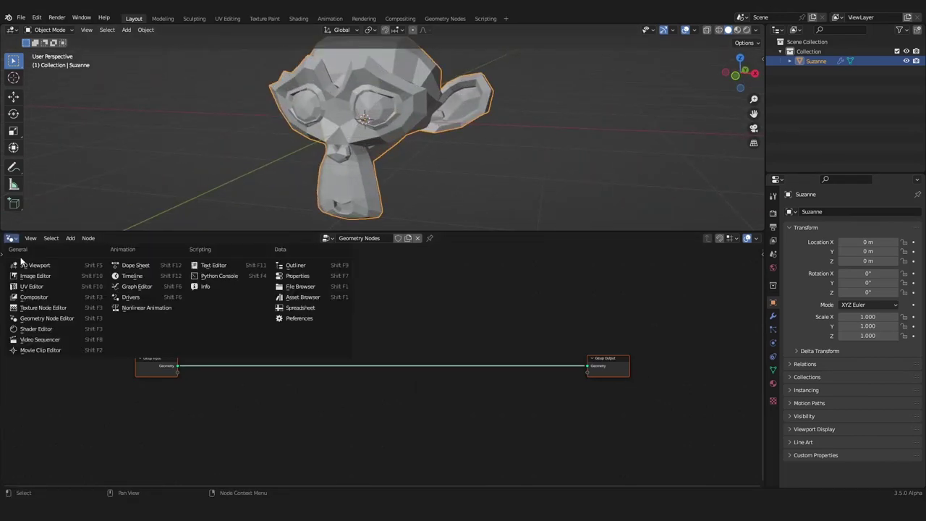
{"action": "left_click", "coordinate": [35, 328]}
{"action": "left_click", "coordinate": [388, 238]}
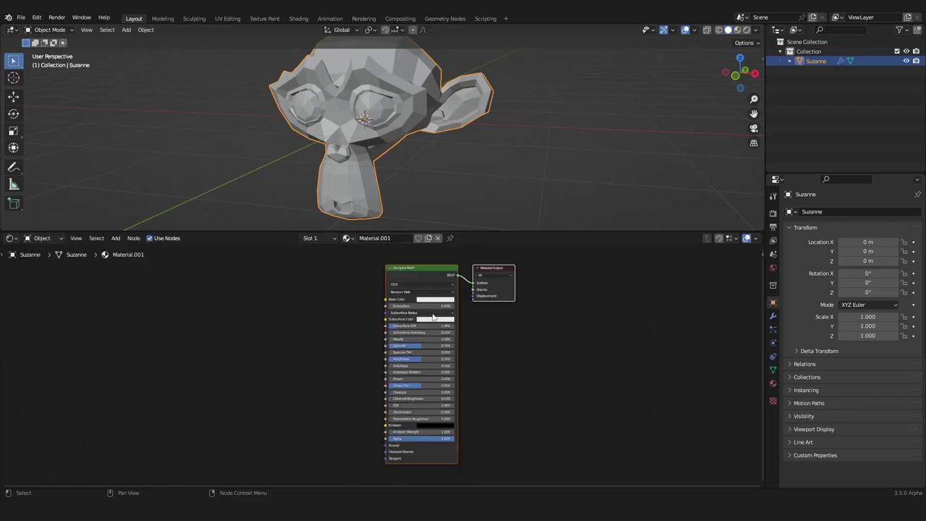
{"action": "key", "text": "Home"}
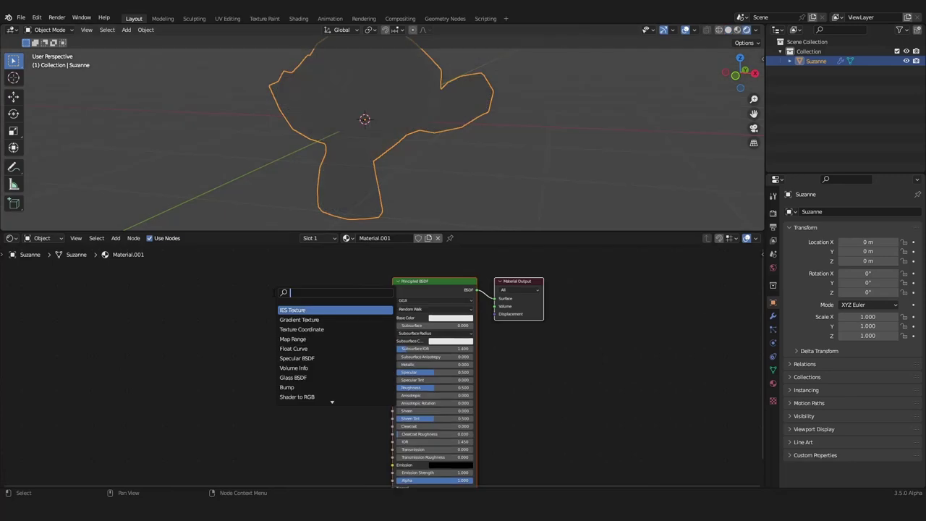
Add a Texture Coordinate node and preview its UV output on the monkey through the Material Output.
{"action": "type", "text": "texco"}
{"action": "key", "text": "Return"}
{"action": "left_click", "coordinate": [213, 329]}
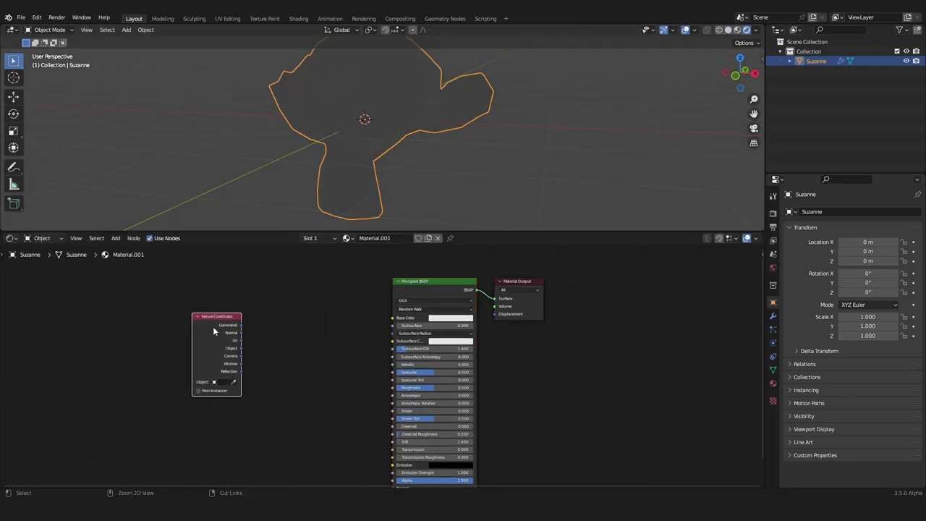
{"action": "left_click", "coordinate": [220, 338], "text": "ctrl+shift"}
{"action": "left_click", "coordinate": [220, 339], "text": "ctrl+shift"}
{"action": "left_click", "coordinate": [220, 339], "text": "ctrl+shift"}
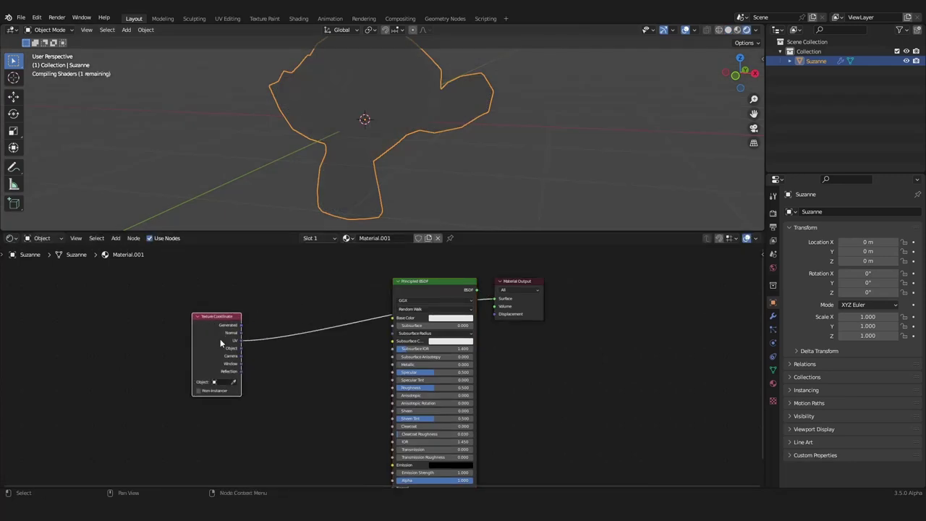
Move the Principled BSDF and Texture Coordinate nodes apart and change the lower area back to the Geometry Node Editor.
{"action": "middle_click_drag", "start_coordinate": [368, 118], "coordinate": [444, 139]}
{"action": "left_click_drag", "start_coordinate": [431, 377], "coordinate": [426, 434], "text": "alt"}
{"action": "left_click_drag", "start_coordinate": [240, 315], "coordinate": [282, 286]}
{"action": "left_click", "coordinate": [11, 240]}
{"action": "left_click", "coordinate": [45, 319]}
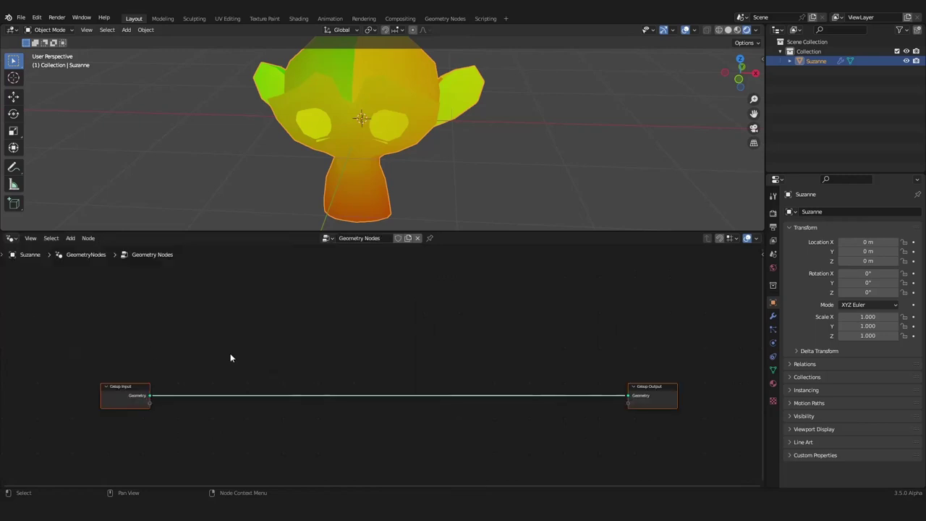
{"action": "scroll", "coordinate": [291, 310], "scroll_direction": "up", "scroll_amount": 1}
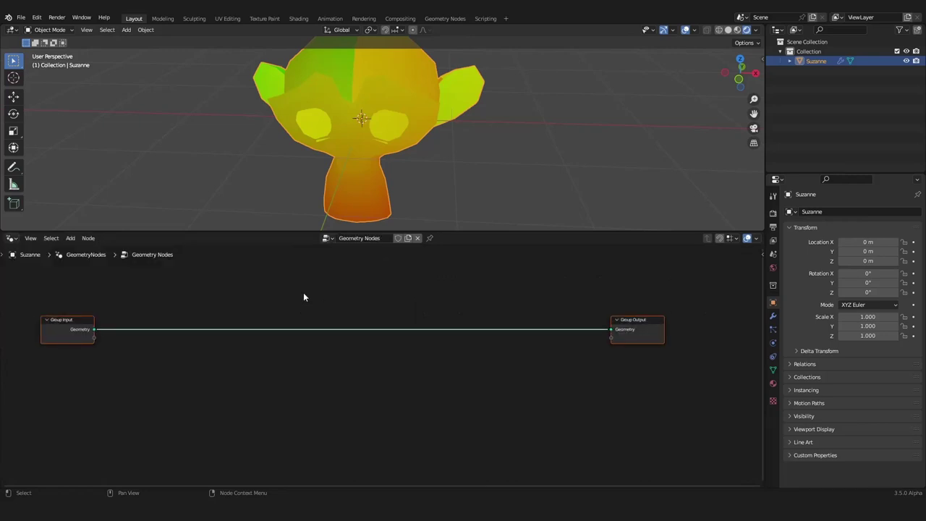
{"action": "key", "text": "g"}
{"action": "right_click", "coordinate": [96, 318]}
{"action": "left_click_drag", "start_coordinate": [92, 340], "coordinate": [215, 339]}
{"action": "key", "text": "Escape"}
{"action": "left_click", "coordinate": [316, 355]}
{"action": "left_click_drag", "start_coordinate": [94, 338], "coordinate": [224, 345]}
Add a Vector Math node set to Add below the geometry link.
{"action": "left_click_drag", "start_coordinate": [90, 356], "coordinate": [335, 282]}
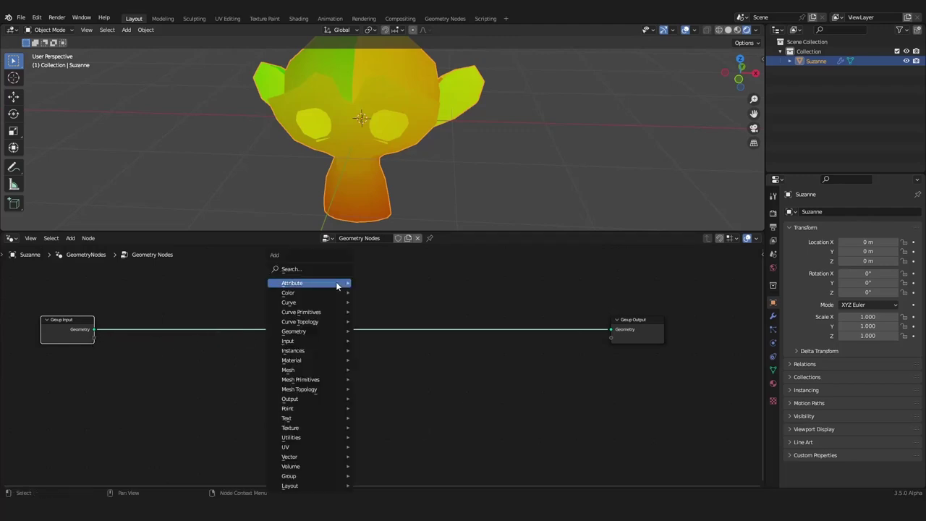
{"action": "mouse_move", "coordinate": [335, 281]}
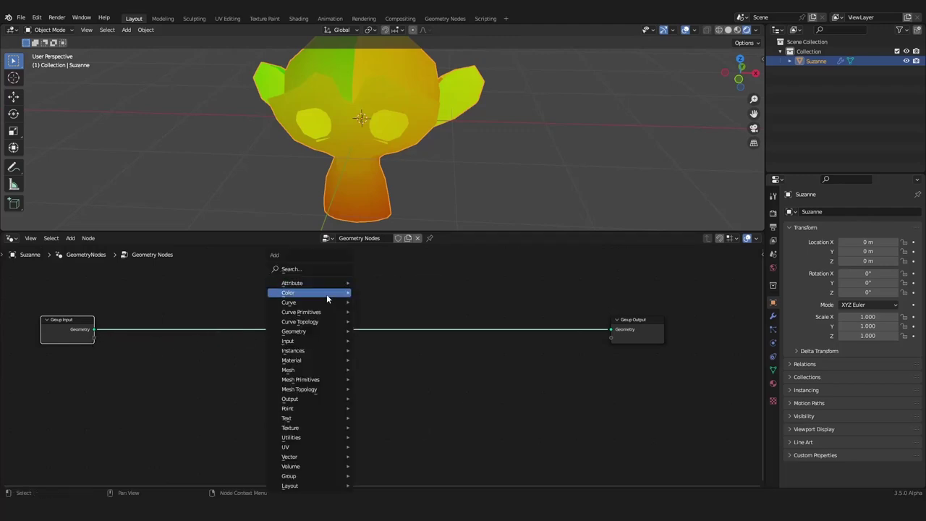
{"action": "left_click", "coordinate": [311, 269]}
{"action": "type", "text": "VECT"}
{"action": "left_click", "coordinate": [333, 295]}
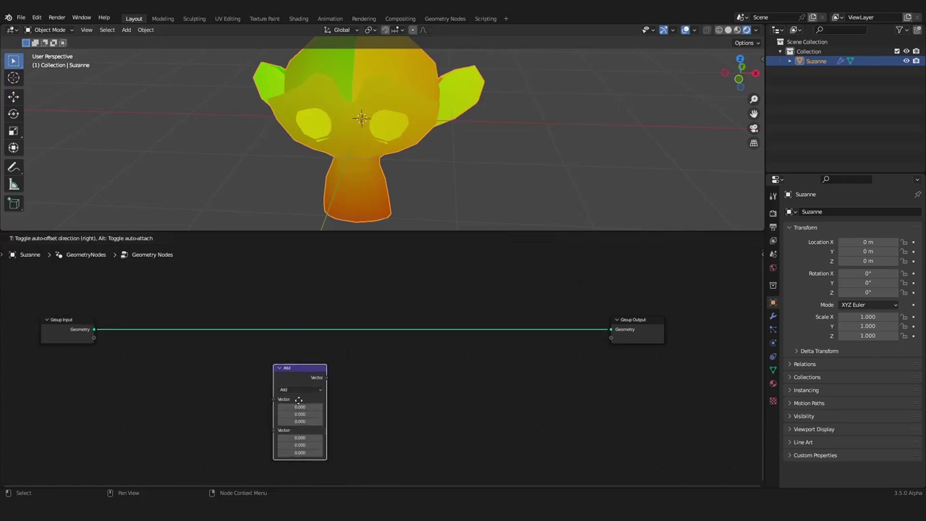
{"action": "left_click", "coordinate": [297, 406]}
Expose the Add node's first Vector input on the Group Input and its Vector output on the Group Output.
{"action": "left_click_drag", "start_coordinate": [93, 340], "coordinate": [278, 402]}
{"action": "left_click_drag", "start_coordinate": [295, 369], "coordinate": [262, 340]}
{"action": "mouse_move", "coordinate": [82, 341]}
{"action": "left_mouse_down"}
{"action": "mouse_move", "coordinate": [71, 348]}
{"action": "mouse_move", "coordinate": [82, 340]}
{"action": "left_mouse_up"}
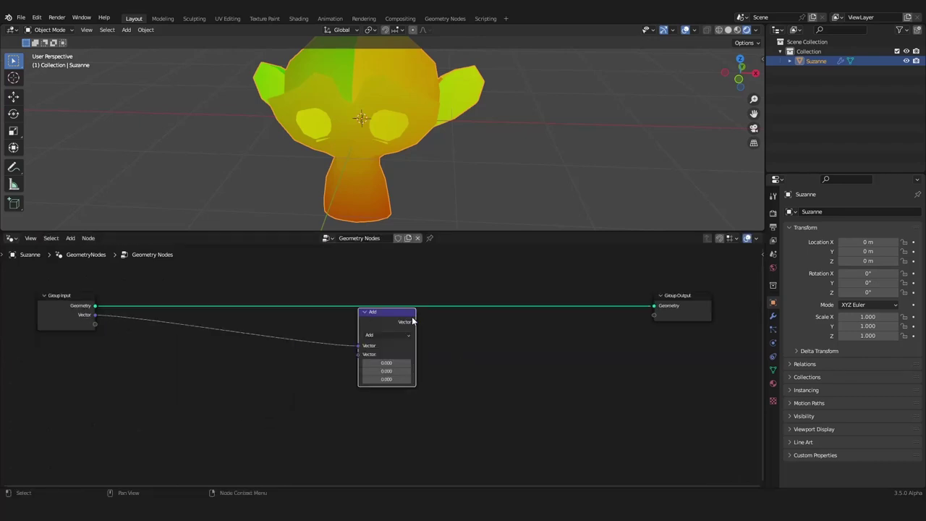
{"action": "left_click_drag", "start_coordinate": [415, 322], "coordinate": [627, 334]}
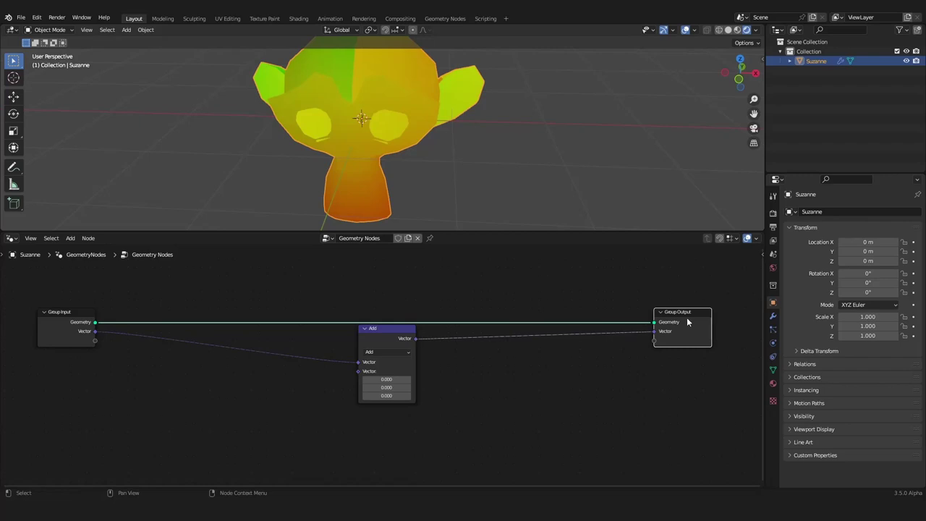
Switch the geometry nodes modifier's Vector input to an attribute and choose UVMap.
{"action": "left_click", "coordinate": [772, 316]}
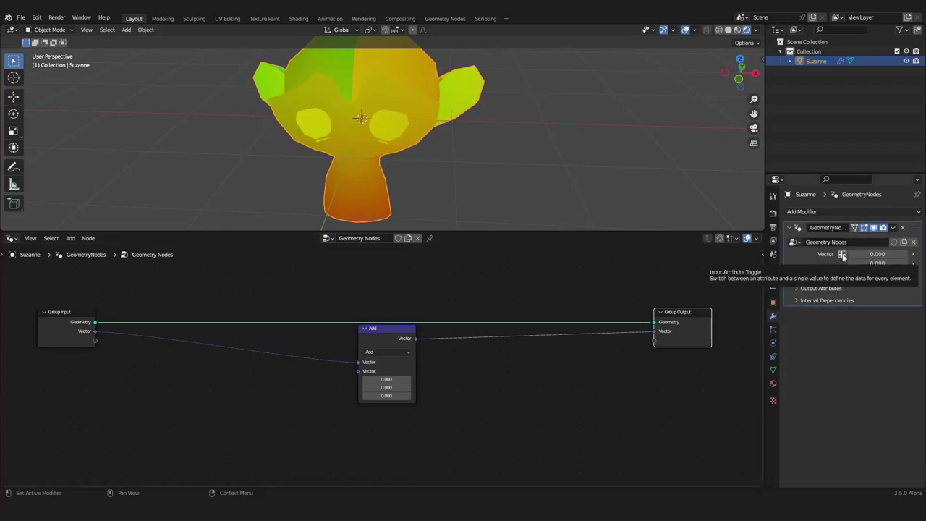
{"action": "left_click", "coordinate": [842, 255]}
{"action": "left_click", "coordinate": [877, 253]}
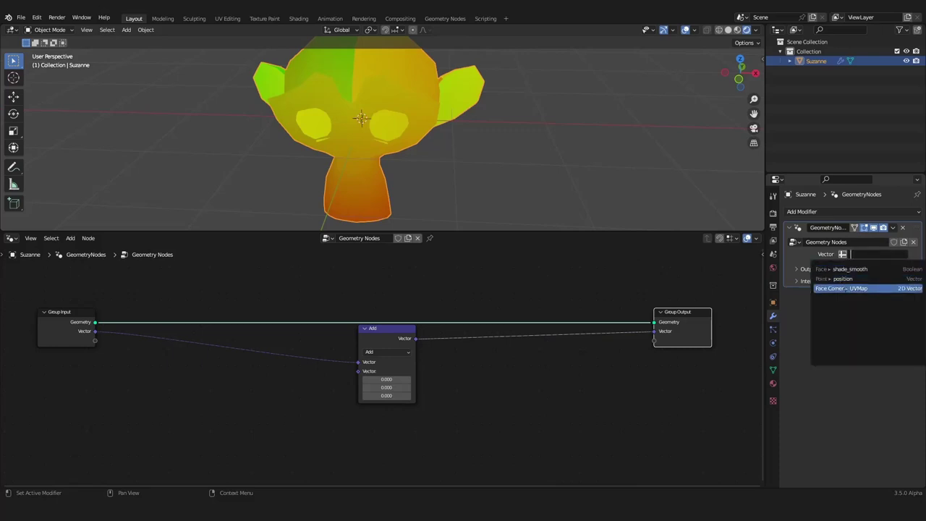
{"action": "left_click", "coordinate": [847, 288]}
Name the modifier's Vector output attribute uvmap2.
{"action": "left_click", "coordinate": [796, 269]}
{"action": "left_click", "coordinate": [849, 284]}
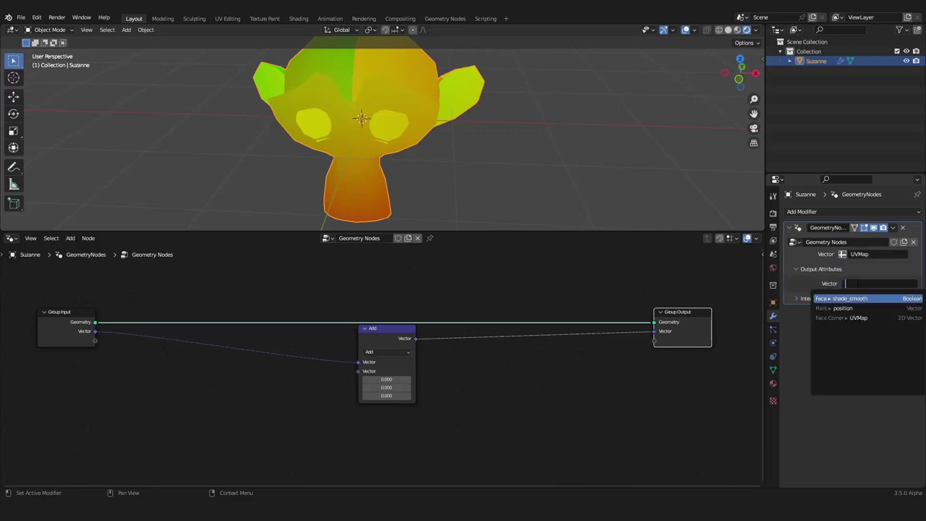
{"action": "type", "text": "uv"}
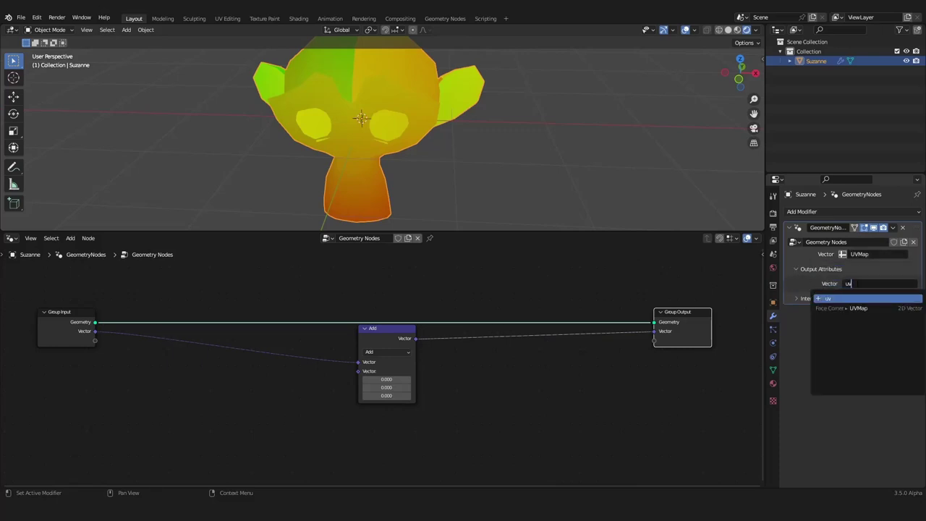
{"action": "type", "text": "map2"}
{"action": "key", "text": "Return"}
Change the lower area to the Shader Editor and delete the Texture Coordinate node.
{"action": "scroll", "coordinate": [449, 309], "scroll_direction": "down", "scroll_amount": 2}
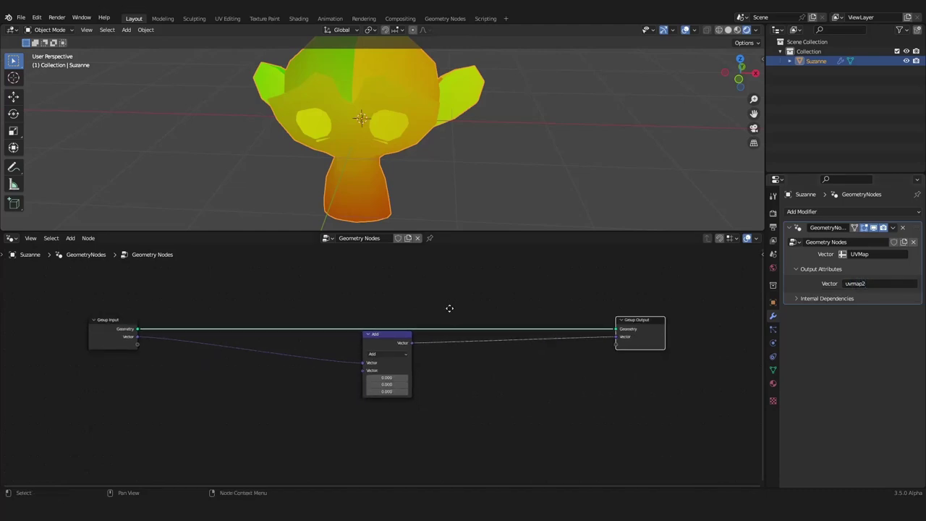
{"action": "scroll", "coordinate": [449, 309], "scroll_direction": "up", "scroll_amount": 3}
{"action": "left_click", "coordinate": [11, 239]}
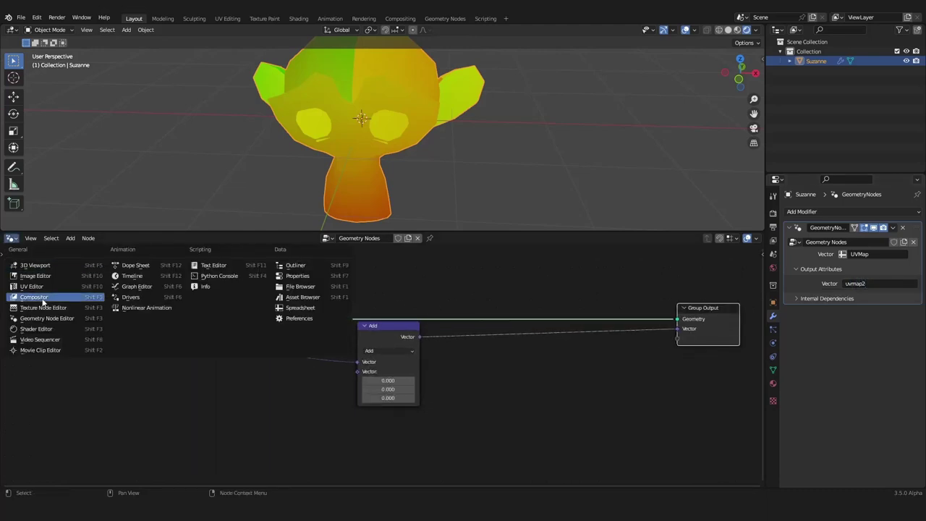
{"action": "left_click", "coordinate": [43, 328]}
{"action": "key", "text": "Home"}
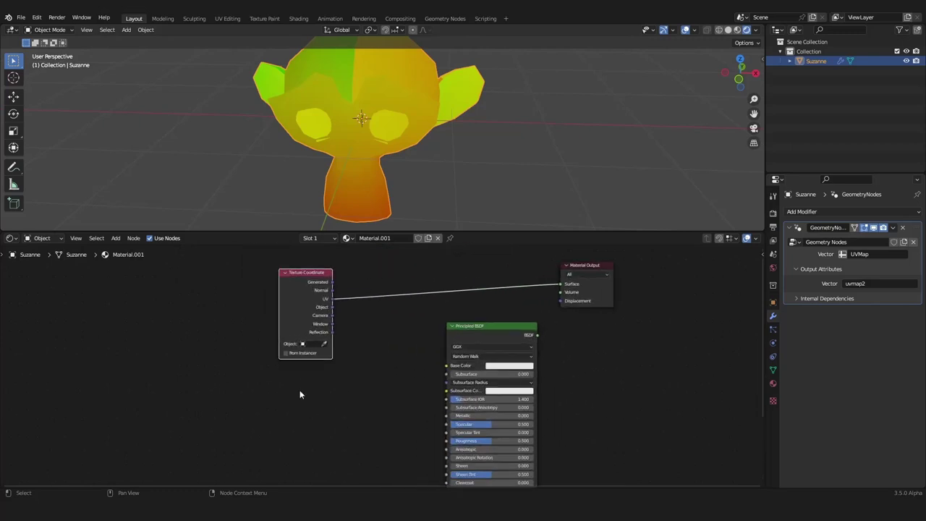
{"action": "key", "text": "x"}
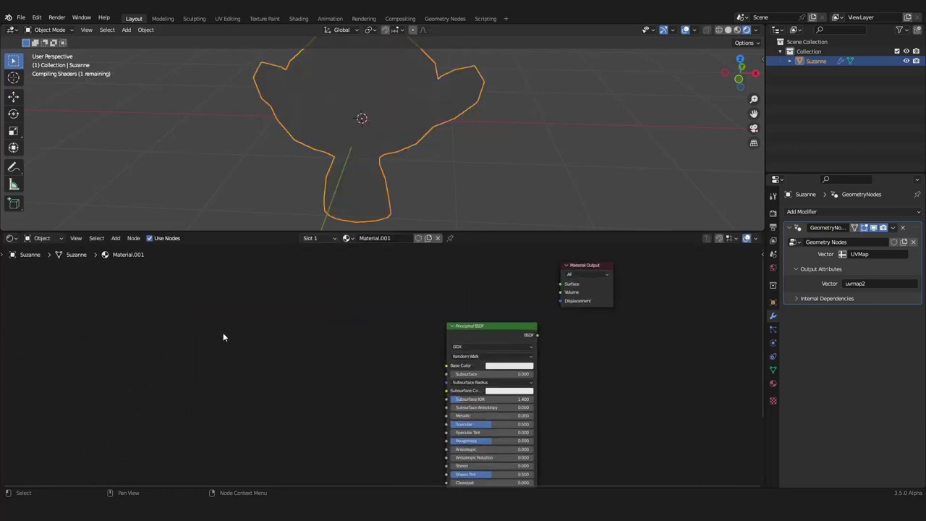
Add an Attribute node to the material and preview its Color output on the monkey.
{"action": "key", "text": "shift+a"}
{"action": "type", "text": "attr"}
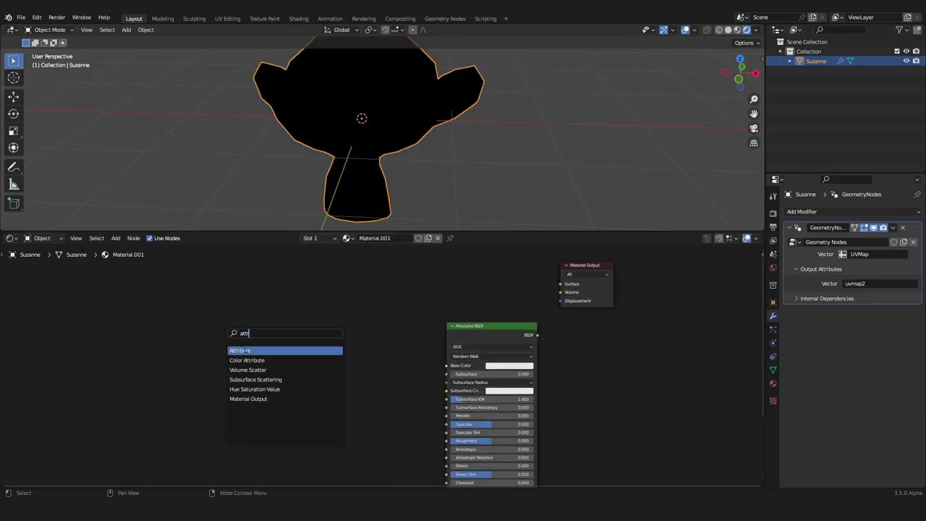
{"action": "left_click", "coordinate": [245, 350]}
{"action": "left_click", "coordinate": [233, 344]}
{"action": "left_click", "coordinate": [239, 347], "text": "ctrl+shift"}
Set the Attribute node's name to uvmap2 and inspect the mapping on the monkey.
{"action": "scroll", "coordinate": [258, 395], "scroll_direction": "up", "scroll_amount": 4}
{"action": "left_click", "coordinate": [202, 386]}
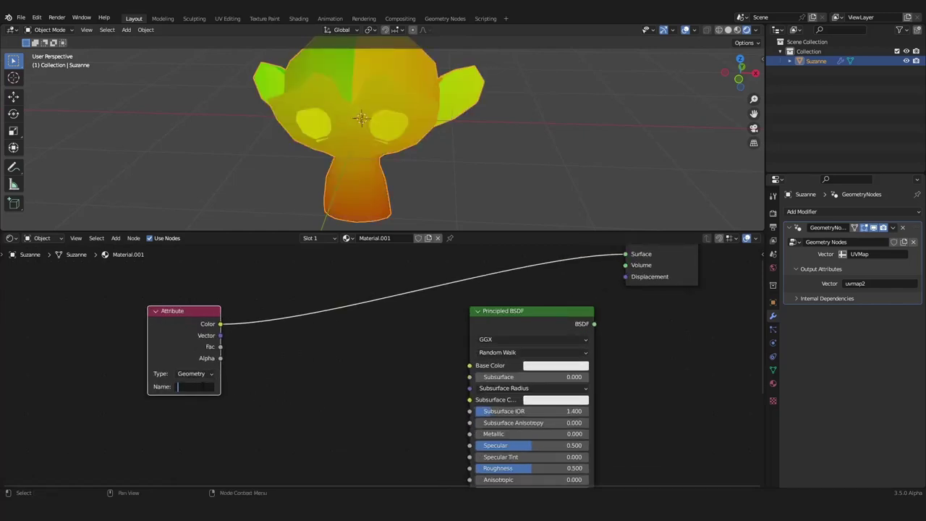
{"action": "type", "text": "uvmap2"}
{"action": "key", "text": "Return"}
{"action": "middle_click_drag", "start_coordinate": [300, 156], "coordinate": [395, 27]}
{"action": "middle_click_drag", "start_coordinate": [475, 151], "coordinate": [549, 65]}
Move the Attribute node aside and insert a Noise Texture node between it and the Material Output.
{"action": "scroll", "coordinate": [372, 317], "scroll_direction": "down", "scroll_amount": 3}
{"action": "left_click_drag", "start_coordinate": [207, 332], "coordinate": [116, 342]}
{"action": "key", "text": "shift+a"}
{"action": "type", "text": "noise"}
{"action": "key", "text": "Return"}
{"action": "left_click", "coordinate": [331, 306]}
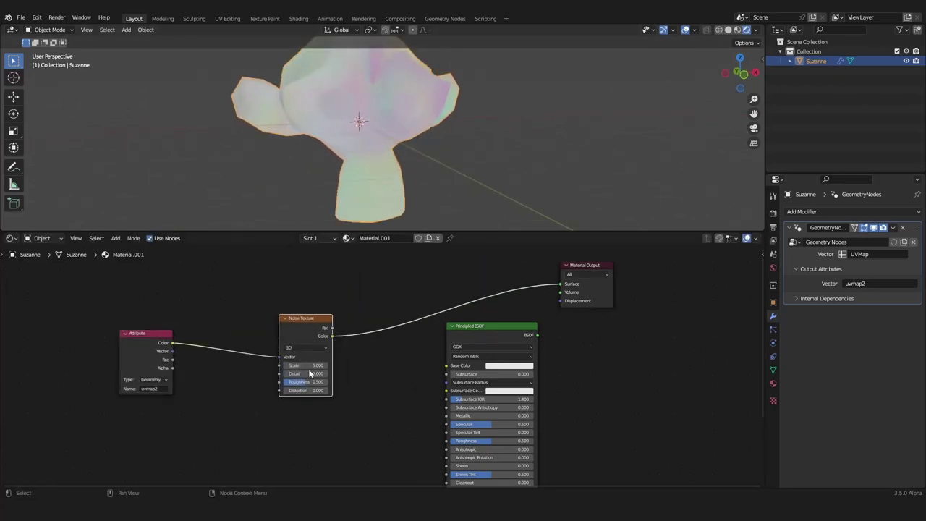
Raise the Noise Texture's Scale to 26.6 and inspect the pattern around the monkey.
{"action": "left_click_drag", "start_coordinate": [310, 365], "coordinate": [394, 365]}
{"action": "middle_click_drag", "start_coordinate": [362, 120], "coordinate": [418, 179]}
{"action": "scroll", "coordinate": [423, 182], "scroll_direction": "up", "scroll_amount": 8}
{"action": "middle_click_drag", "start_coordinate": [360, 174], "coordinate": [424, 106]}
{"action": "scroll", "coordinate": [484, 173], "scroll_direction": "down", "scroll_amount": 8}
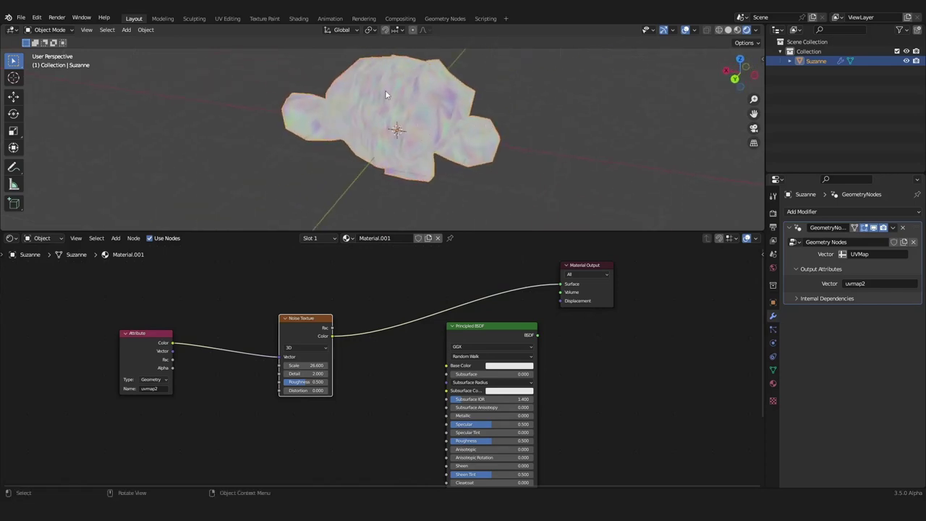
Switch the shader editor area to the Geometry Node Editor and insert a Subdivision Surface node on the geometry link.
{"action": "left_click", "coordinate": [18, 240]}
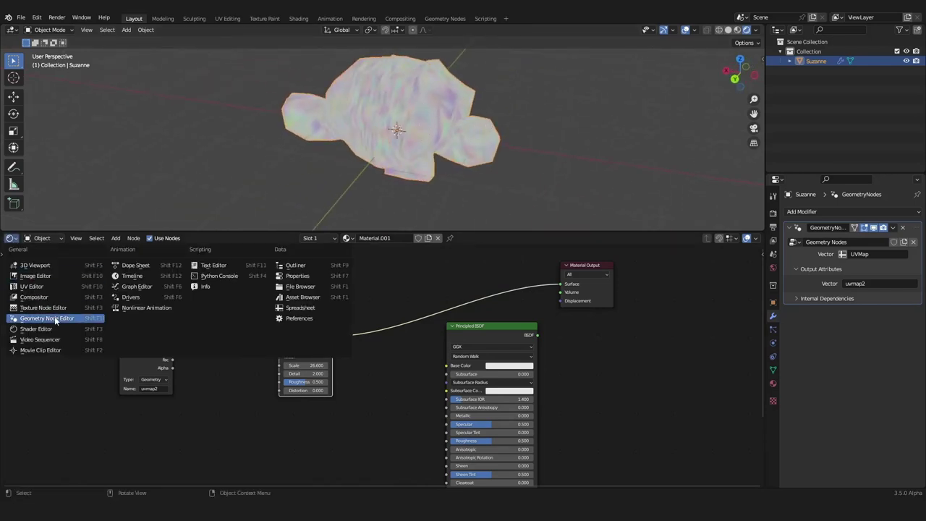
{"action": "left_click", "coordinate": [55, 319]}
{"action": "scroll", "coordinate": [271, 379], "scroll_direction": "up", "scroll_amount": 3}
{"action": "key", "text": "shift+a"}
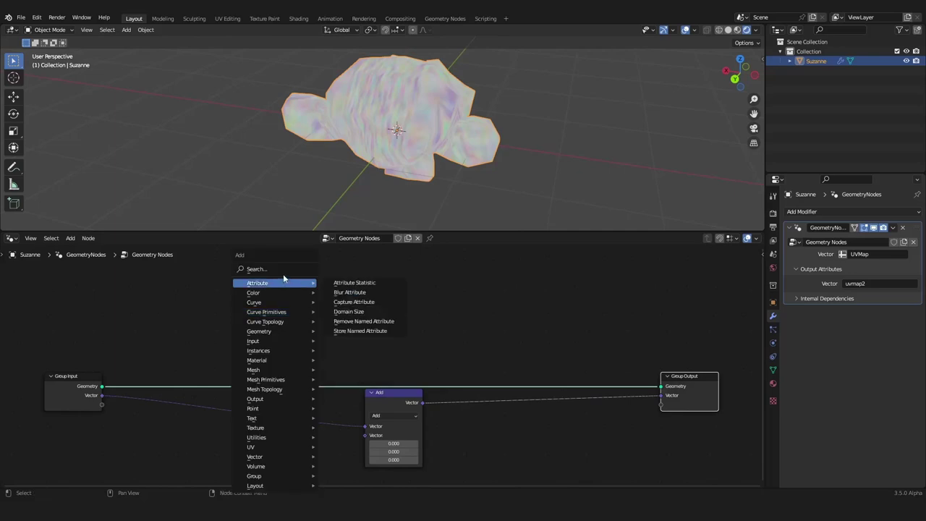
{"action": "left_click", "coordinate": [282, 271]}
{"action": "type", "text": "subd"}
{"action": "key", "text": "Down"}
{"action": "key", "text": "Down"}
{"action": "key", "text": "Return"}
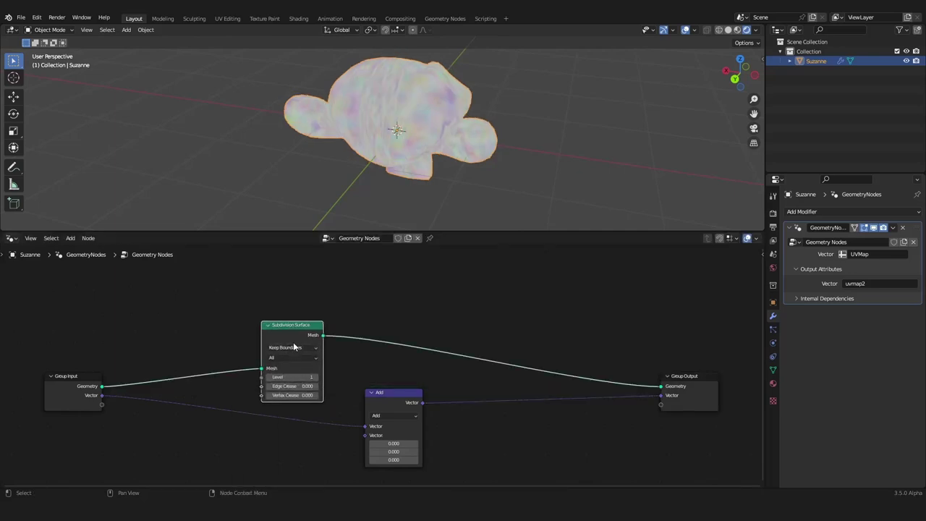
Set the Subdivision Surface level to 3, arrange the nodes closer together and inspect the texture on the monkey.
{"action": "left_click", "coordinate": [238, 322]}
{"action": "middle_click_drag", "start_coordinate": [438, 126], "coordinate": [512, 128]}
{"action": "scroll", "coordinate": [461, 153], "scroll_direction": "up", "scroll_amount": 3}
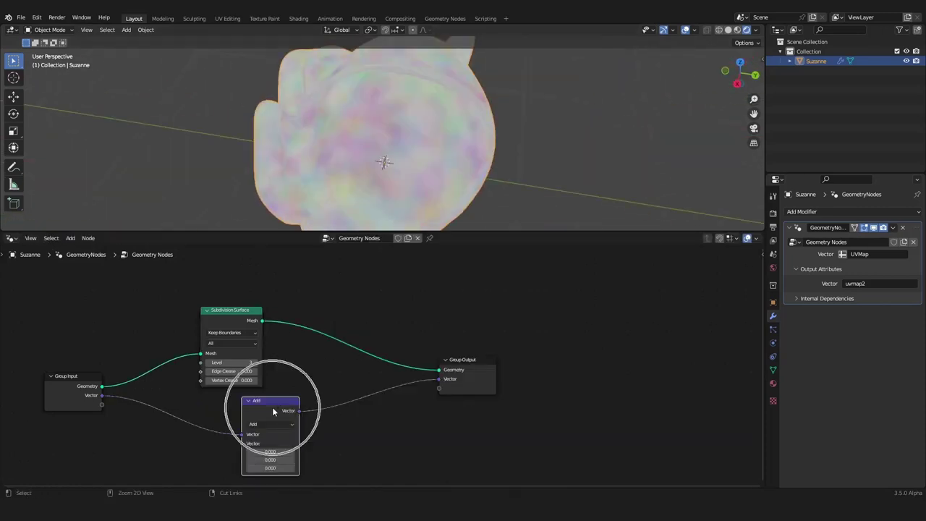
{"action": "middle_click_drag", "start_coordinate": [272, 411], "coordinate": [387, 356], "text": "ctrl"}
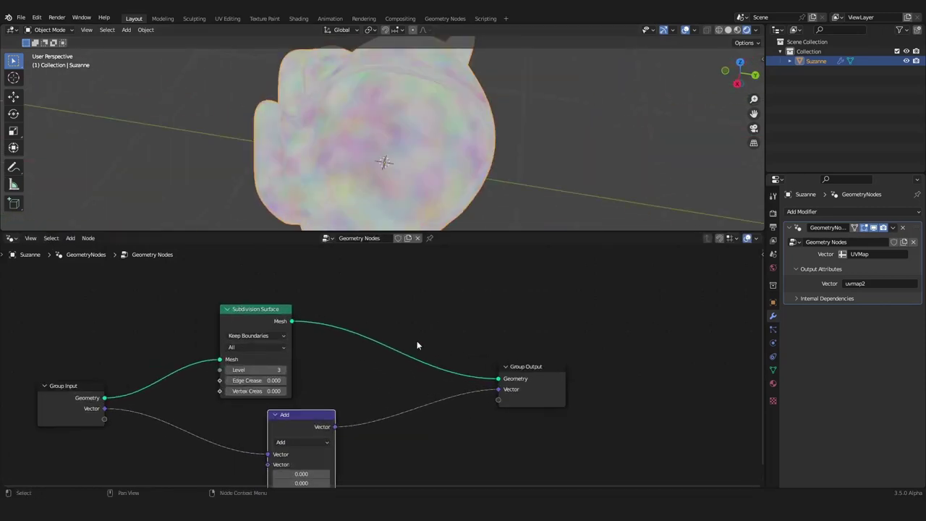
Set the attribute domain of the group's Vector output to Face Corner and inspect the texture around the monkey.
{"action": "left_click", "coordinate": [520, 374]}
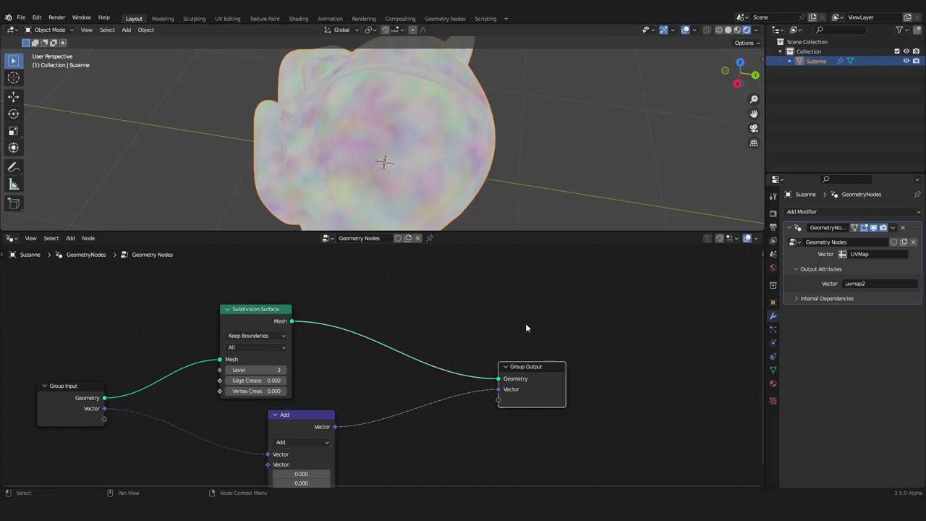
{"action": "left_click", "coordinate": [760, 254]}
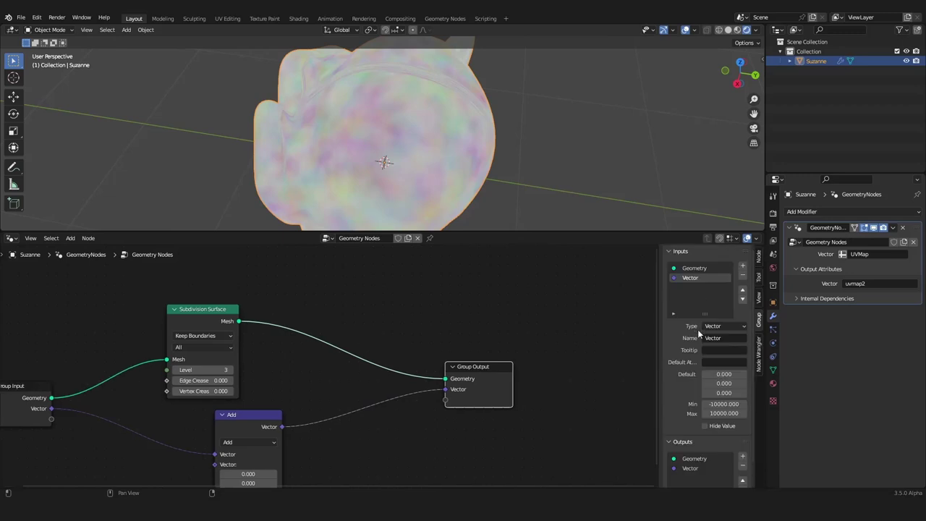
{"action": "scroll", "coordinate": [676, 384], "scroll_direction": "down", "scroll_amount": 2}
{"action": "left_click", "coordinate": [687, 442]}
{"action": "scroll", "coordinate": [680, 356], "scroll_direction": "down", "scroll_amount": 5}
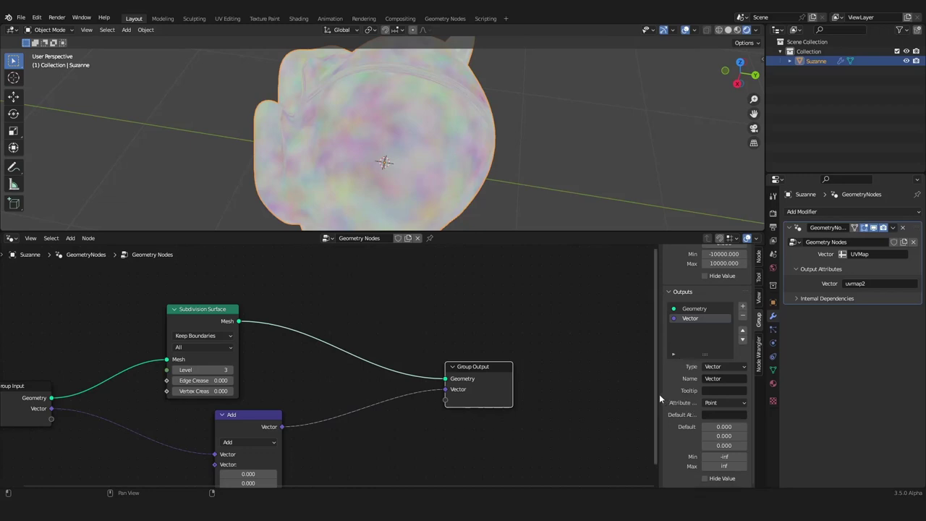
{"action": "left_click_drag", "start_coordinate": [660, 394], "coordinate": [539, 394]}
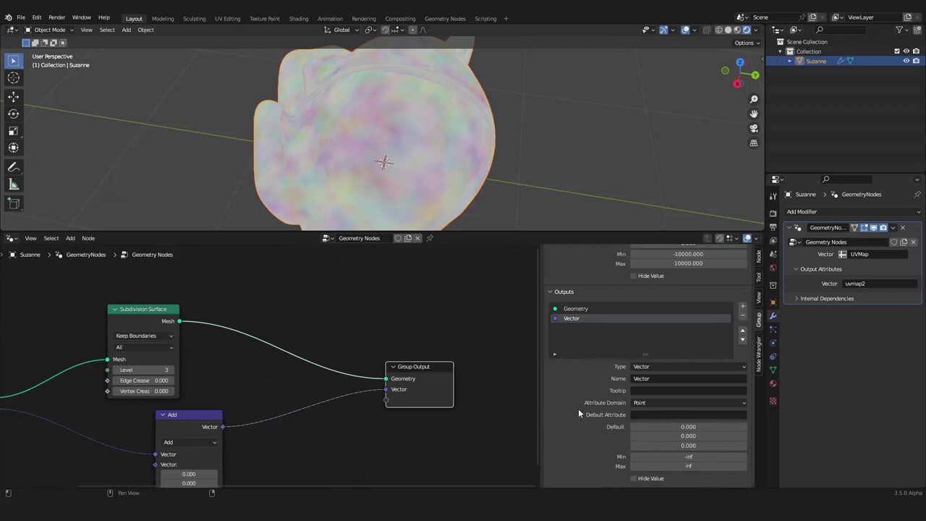
{"action": "left_click", "coordinate": [636, 403]}
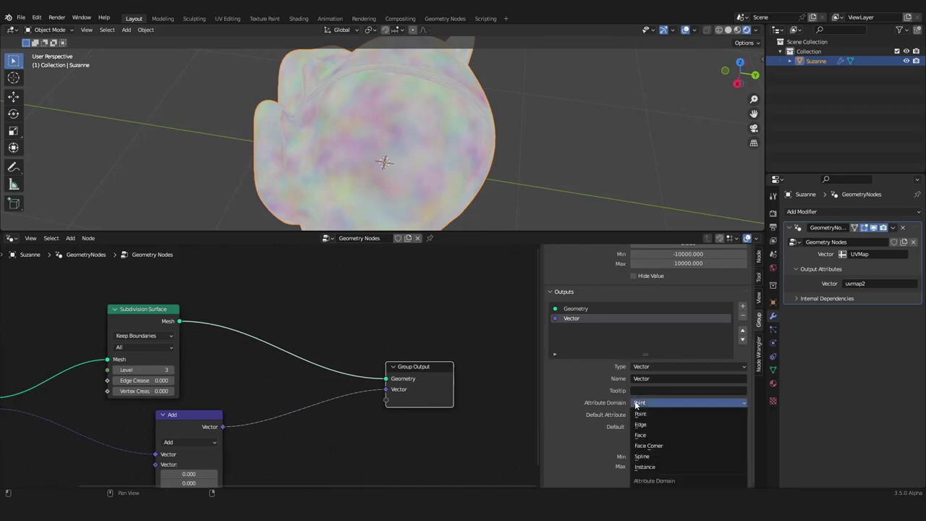
{"action": "left_click", "coordinate": [649, 449]}
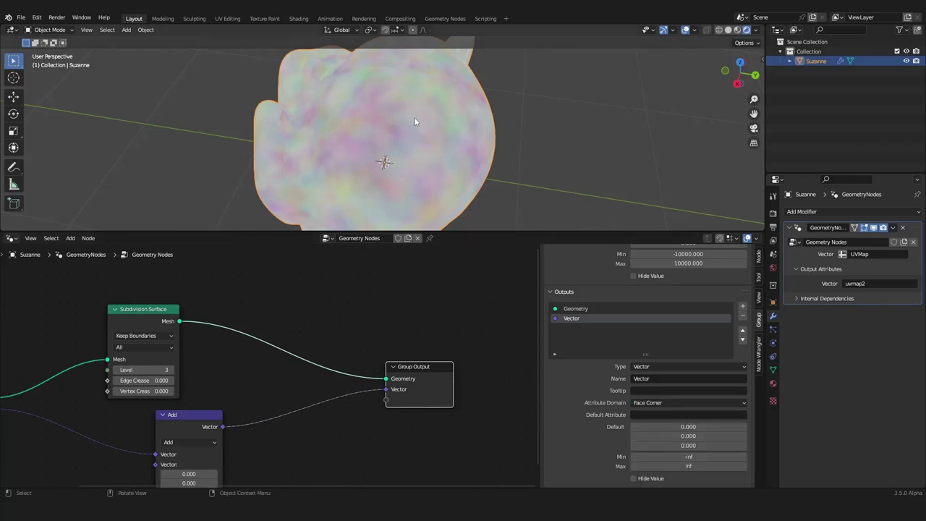
{"action": "middle_click_drag", "start_coordinate": [448, 174], "coordinate": [516, 191]}
{"action": "scroll", "coordinate": [516, 191], "scroll_direction": "up", "scroll_amount": 6}
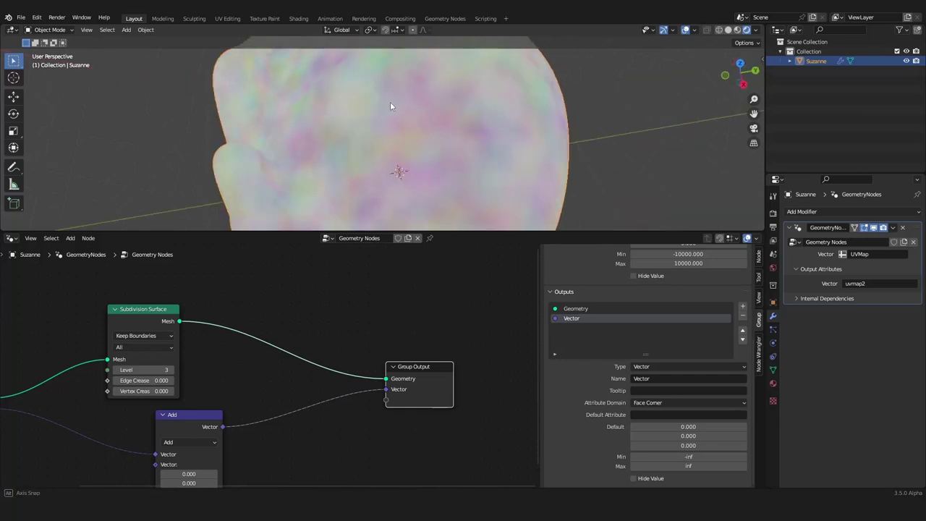
{"action": "scroll", "coordinate": [340, 100], "scroll_direction": "down", "scroll_amount": 5}
{"action": "middle_click_drag", "start_coordinate": [290, 97], "coordinate": [383, 89]}
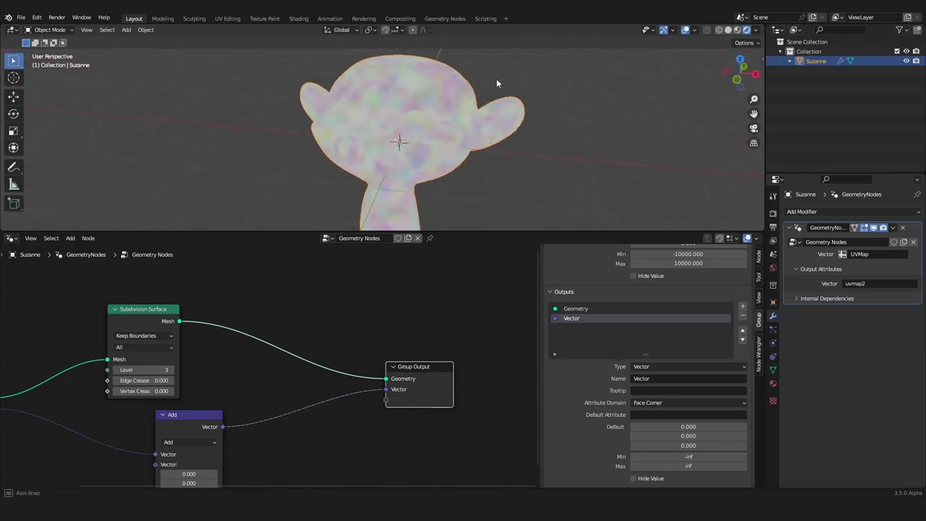
Try the vector math node as Multiply with X 2.470 and Y 5.220 and inspect the stretched pattern.
{"action": "left_click_drag", "start_coordinate": [270, 320], "coordinate": [273, 316]}
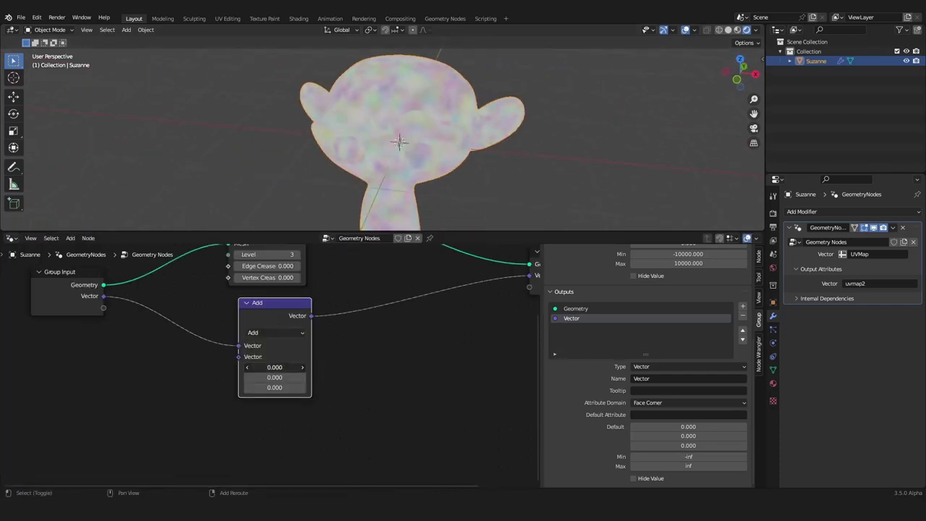
{"action": "left_click_drag", "start_coordinate": [274, 367], "coordinate": [275, 387]}
{"action": "left_click", "coordinate": [281, 331]}
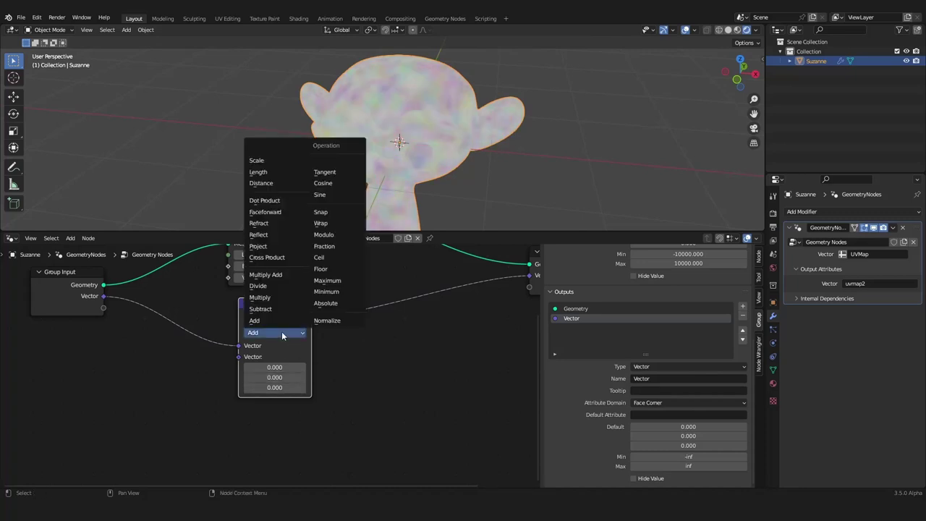
{"action": "left_click", "coordinate": [268, 297]}
{"action": "left_click_drag", "start_coordinate": [275, 377], "coordinate": [297, 377]}
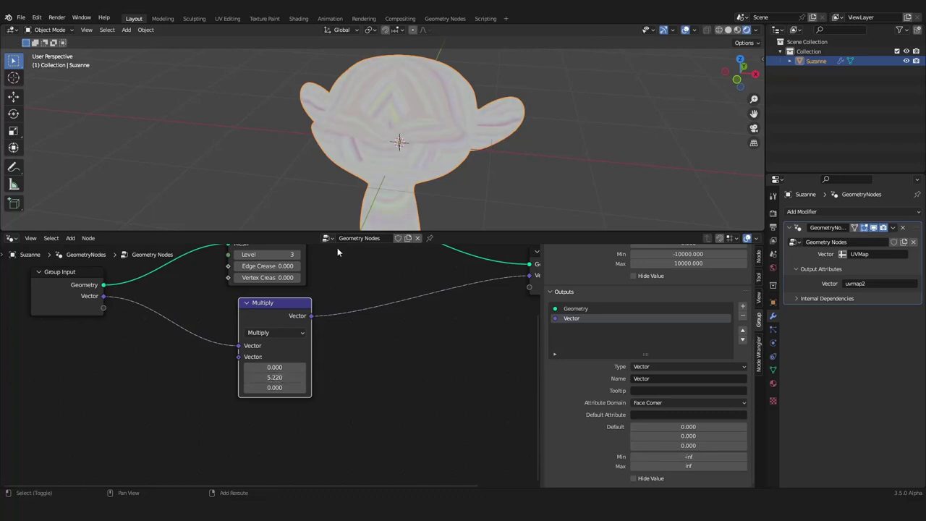
{"action": "middle_click_drag", "start_coordinate": [381, 203], "coordinate": [421, 118]}
Change the vector math node's operation to Scale and keep its factor at 1.000.
{"action": "left_click", "coordinate": [272, 333]}
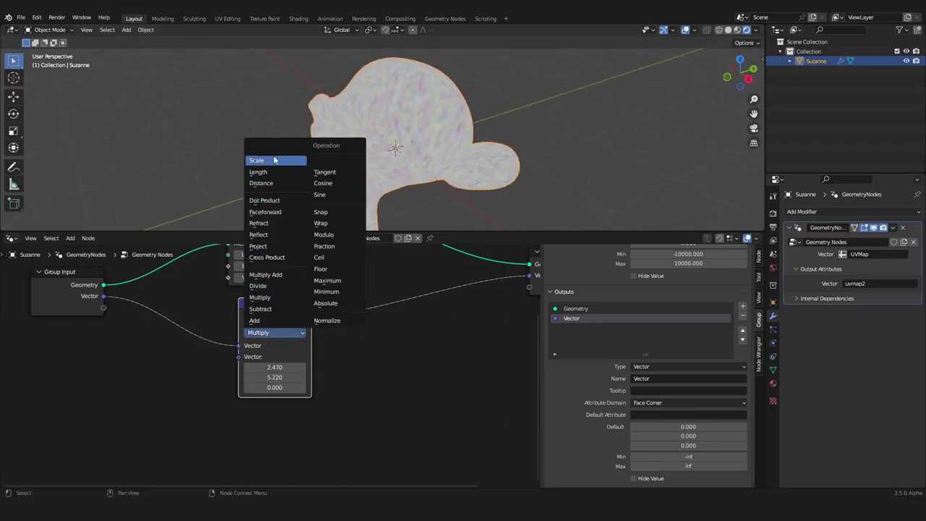
{"action": "left_click", "coordinate": [276, 160]}
{"action": "left_click_drag", "start_coordinate": [275, 356], "coordinate": [318, 356], "text": "shift"}
{"action": "right_click", "coordinate": [274, 357]}
{"action": "scroll", "coordinate": [324, 318], "scroll_direction": "down", "scroll_amount": 6}
{"action": "middle_click_drag", "start_coordinate": [324, 317], "coordinate": [347, 351]}
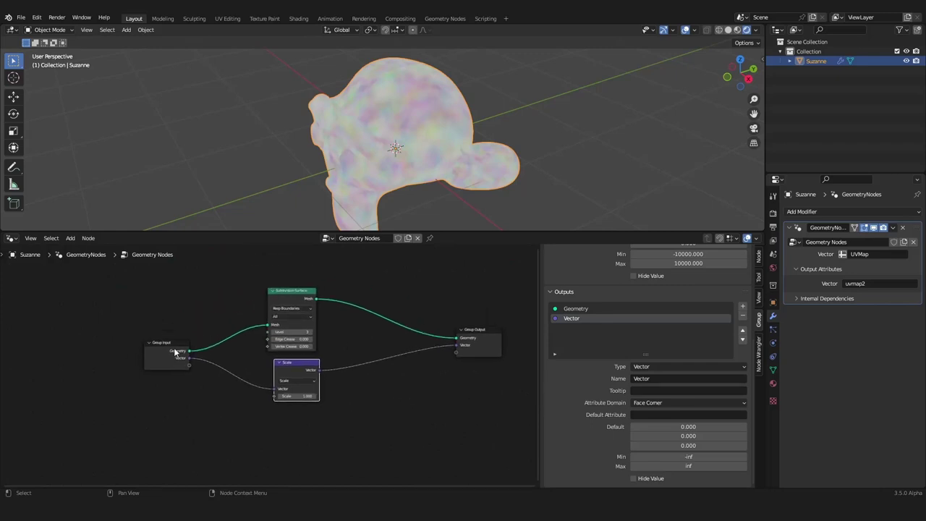
Move the Group Input and Subdivision Surface nodes aside and add an unconnected Distribute Points on Faces node above the geometry link.
{"action": "left_click_drag", "start_coordinate": [173, 352], "coordinate": [114, 404]}
{"action": "left_click_drag", "start_coordinate": [280, 296], "coordinate": [177, 329]}
{"action": "scroll", "coordinate": [272, 347], "scroll_direction": "up", "scroll_amount": 2}
{"action": "key", "text": "shift+a"}
{"action": "type", "text": "dist"}
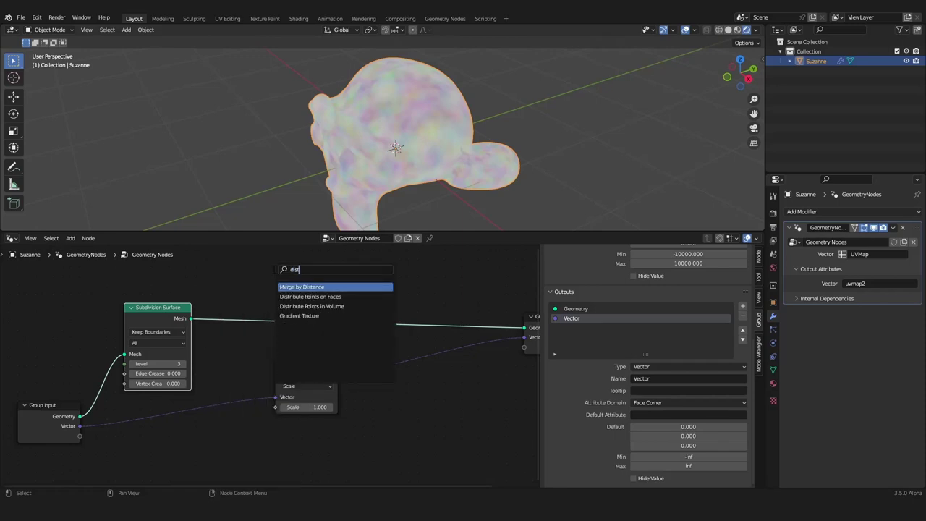
{"action": "type", "text": "ri"}
{"action": "left_click", "coordinate": [307, 286]}
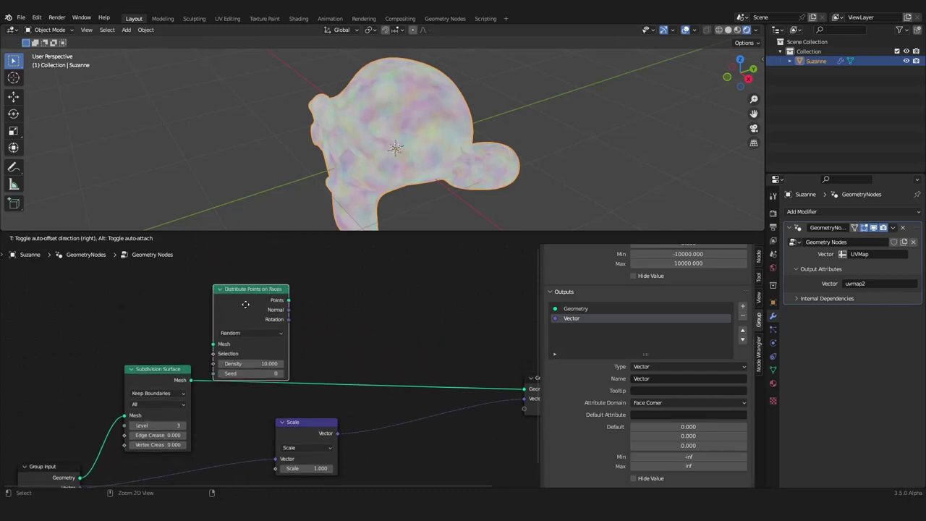
{"action": "left_click", "coordinate": [242, 308]}
Connect the Subdivision Surface's Mesh output to the Mesh input of Distribute Points on Faces.
{"action": "key", "text": "shift+a"}
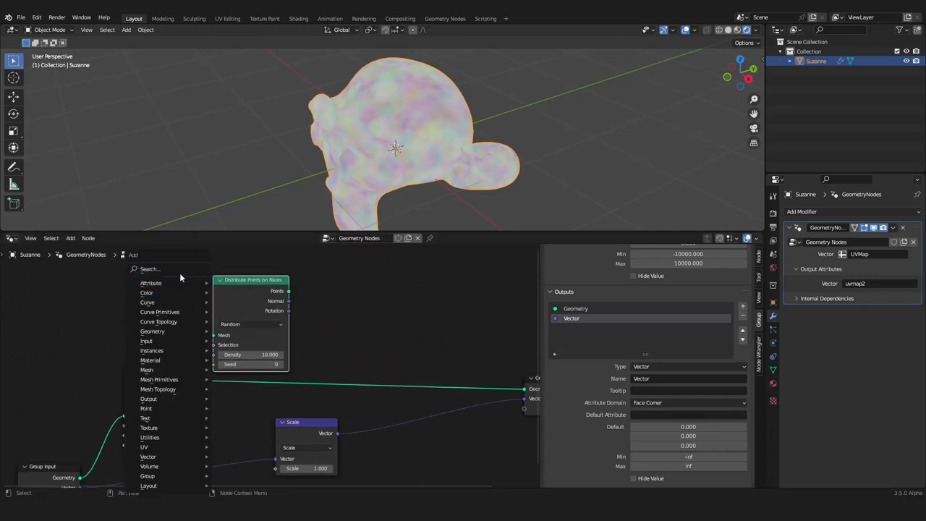
{"action": "left_click", "coordinate": [178, 272]}
{"action": "left_click", "coordinate": [131, 310]}
{"action": "left_click_drag", "start_coordinate": [188, 380], "coordinate": [226, 337]}
{"action": "middle_click_drag", "start_coordinate": [347, 329], "coordinate": [275, 313]}
Add a Geometry Proximity node and feed its Target with the Points output of Distribute Points on Faces.
{"action": "key", "text": "shift+a"}
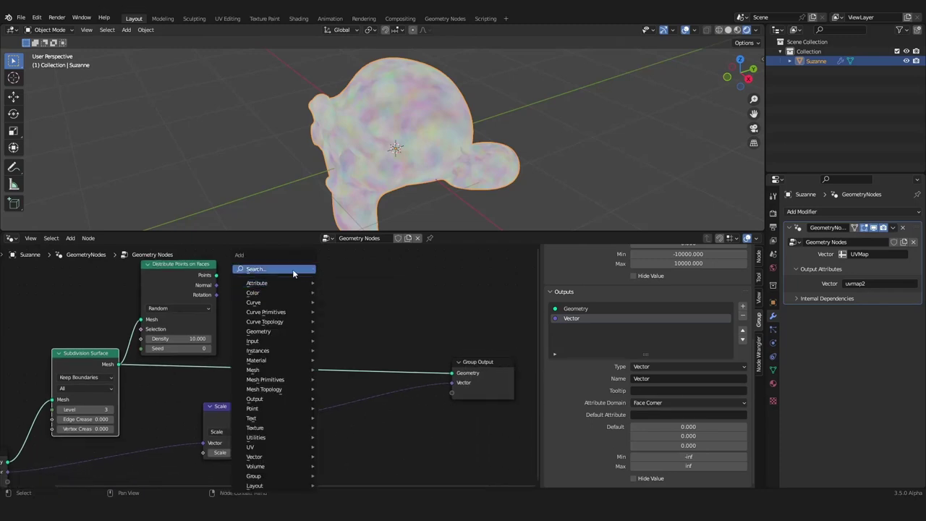
{"action": "left_click", "coordinate": [292, 269]}
{"action": "type", "text": "proxim"}
{"action": "left_click", "coordinate": [324, 287]}
{"action": "left_click", "coordinate": [302, 289]}
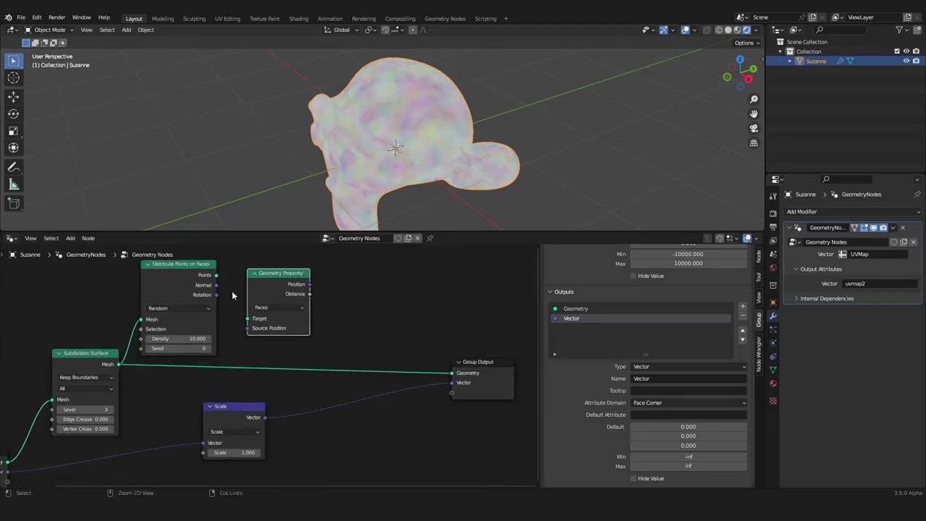
{"action": "left_click_drag", "start_coordinate": [216, 275], "coordinate": [246, 325]}
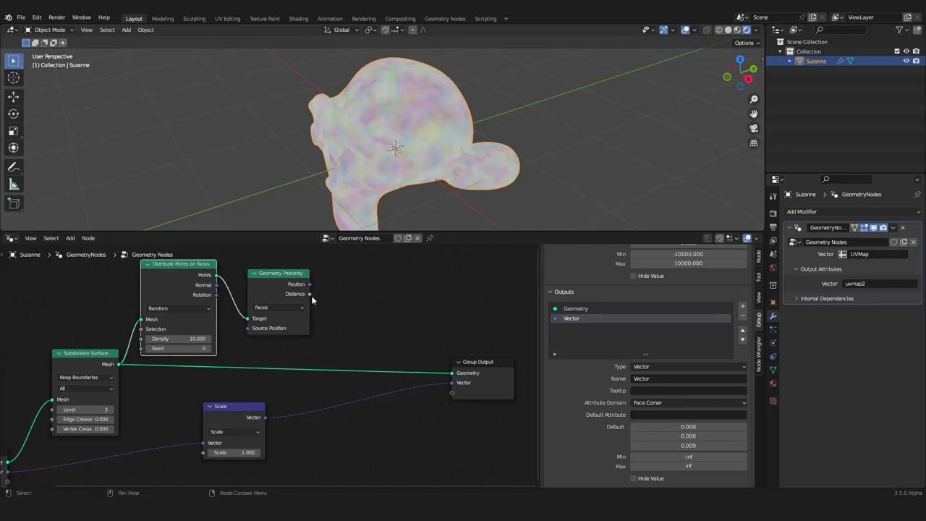
Move the Scale node near the Group Output and drive its Scale input with the Geometry Proximity Distance.
{"action": "mouse_move", "coordinate": [309, 294]}
{"action": "left_mouse_down"}
{"action": "mouse_move", "coordinate": [280, 411]}
{"action": "mouse_move", "coordinate": [203, 452]}
{"action": "mouse_move", "coordinate": [385, 422]}
{"action": "left_mouse_up"}
{"action": "scroll", "coordinate": [385, 395], "scroll_direction": "down", "scroll_amount": 3}
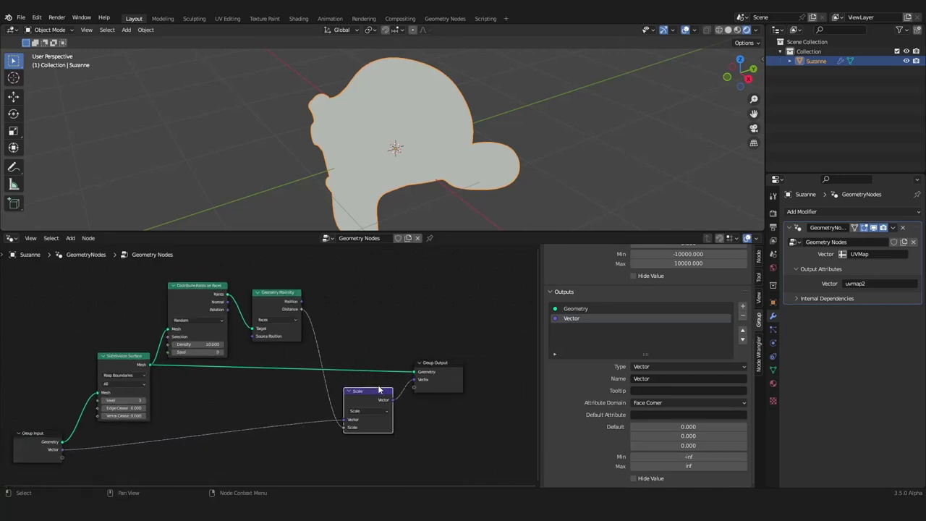
{"action": "middle_click_drag", "start_coordinate": [380, 388], "coordinate": [397, 392]}
Set the Geometry Proximity target geometry to Points and inspect the pattern on the monkey.
{"action": "scroll", "coordinate": [397, 393], "scroll_direction": "up", "scroll_amount": 7}
{"action": "scroll", "coordinate": [325, 391], "scroll_direction": "up", "scroll_amount": 3}
{"action": "middle_click_drag", "start_coordinate": [319, 393], "coordinate": [309, 495]}
{"action": "left_click", "coordinate": [141, 319]}
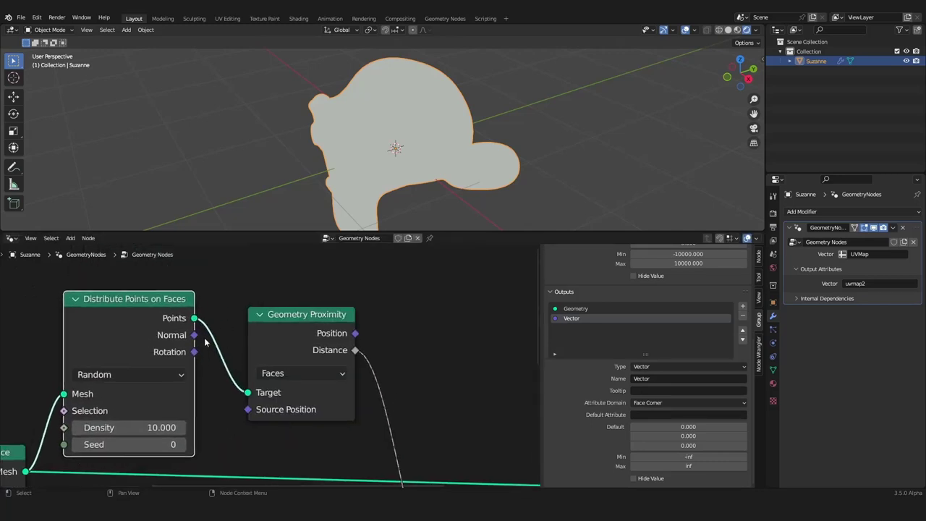
{"action": "left_click", "coordinate": [301, 376]}
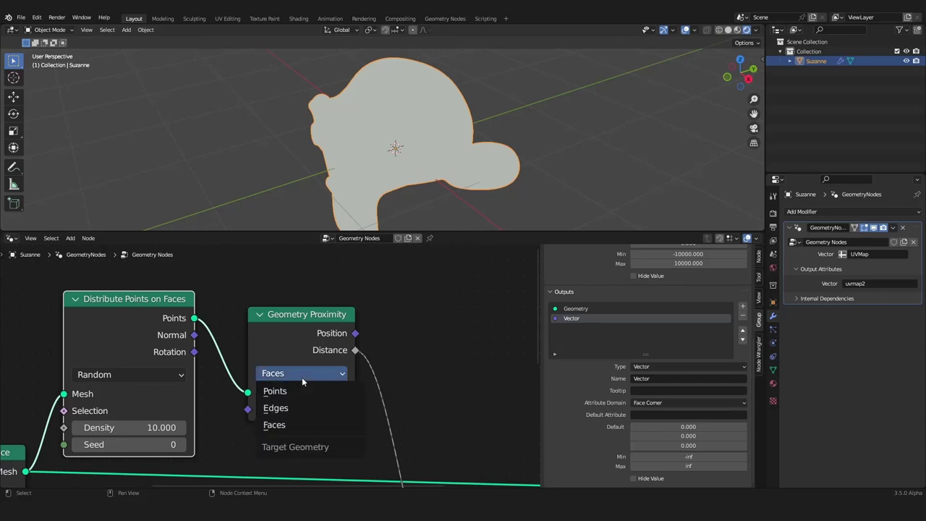
{"action": "left_click", "coordinate": [303, 392]}
{"action": "scroll", "coordinate": [303, 398], "scroll_direction": "down", "scroll_amount": 2}
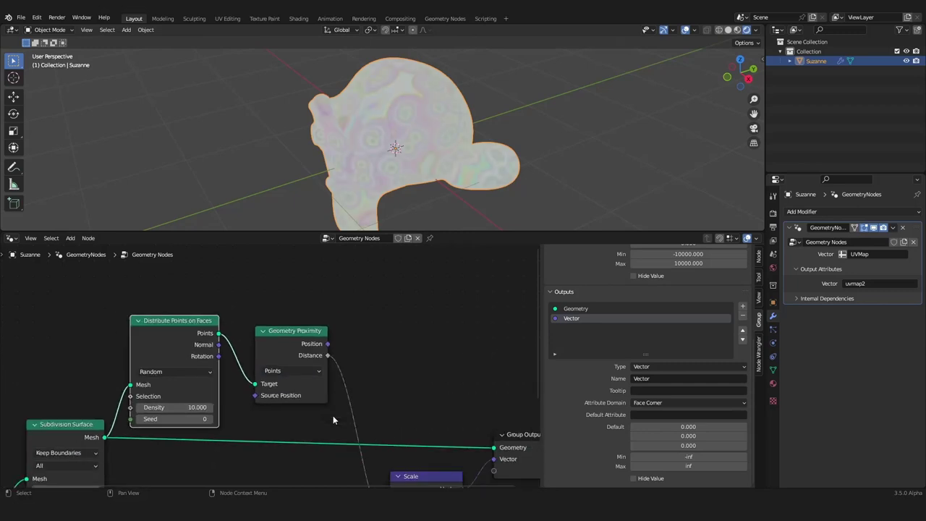
{"action": "scroll", "coordinate": [334, 417], "scroll_direction": "down", "scroll_amount": 4}
{"action": "middle_click_drag", "start_coordinate": [340, 421], "coordinate": [303, 363]}
{"action": "mouse_move", "coordinate": [361, 217]}
{"action": "middle_mouse_down"}
{"action": "mouse_move", "coordinate": [414, 186]}
{"action": "mouse_move", "coordinate": [359, 216]}
{"action": "middle_mouse_up"}
{"action": "scroll", "coordinate": [359, 215], "scroll_direction": "up", "scroll_amount": 2}
Insert a ColorRamp between the Distance output and the Scale input, running from white to black with the black stop at 0.614.
{"action": "mouse_move", "coordinate": [174, 352]}
{"action": "left_mouse_down"}
{"action": "mouse_move", "coordinate": [148, 352]}
{"action": "mouse_move", "coordinate": [171, 352]}
{"action": "left_mouse_up"}
{"action": "key", "text": "shift+a"}
{"action": "type", "text": "colo"}
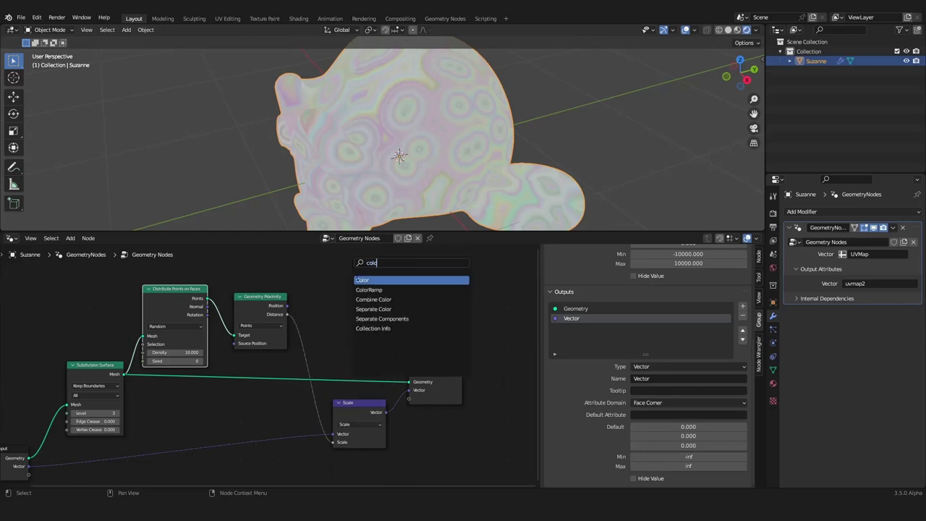
{"action": "left_click", "coordinate": [369, 290]}
{"action": "left_click", "coordinate": [385, 334]}
{"action": "left_click_drag", "start_coordinate": [402, 329], "coordinate": [325, 328]}
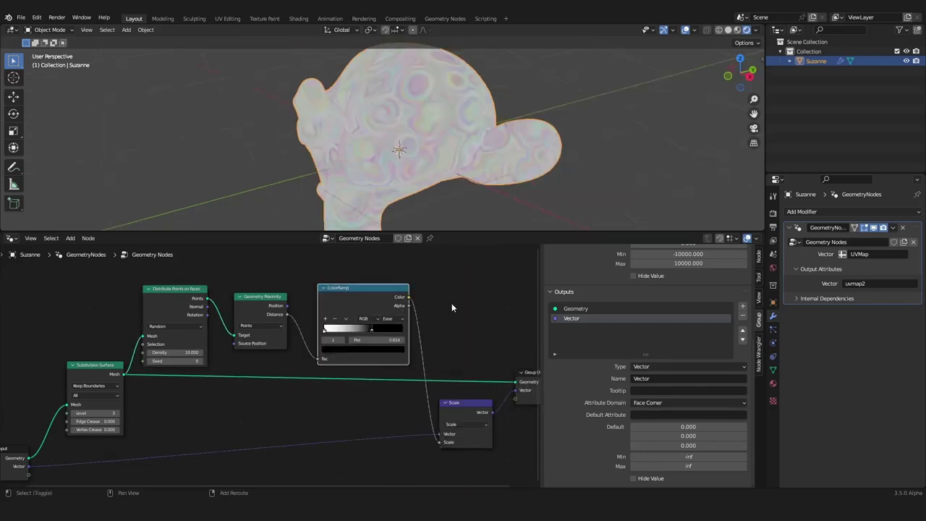
Insert a Join Geometry node before the Group Output and connect the distributed Points to it.
{"action": "key", "text": "shift+a"}
{"action": "type", "text": "jo"}
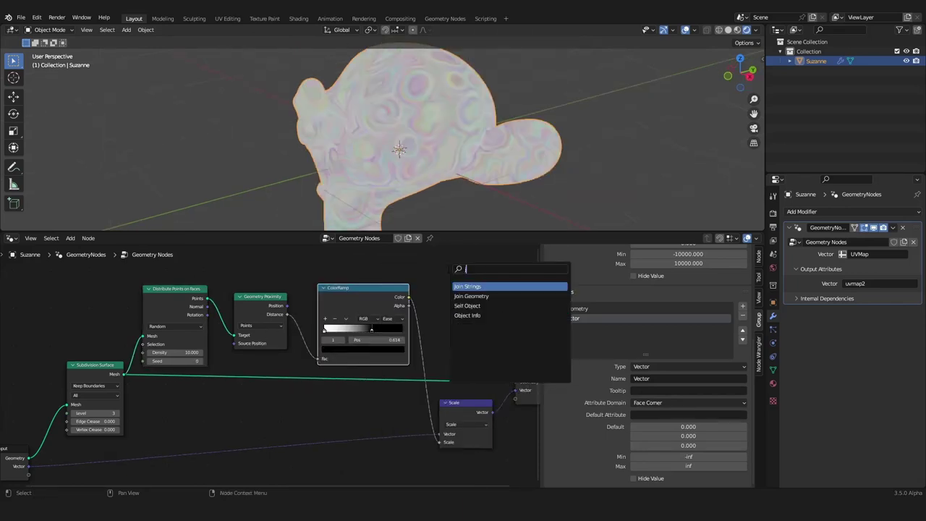
{"action": "left_click", "coordinate": [470, 296]}
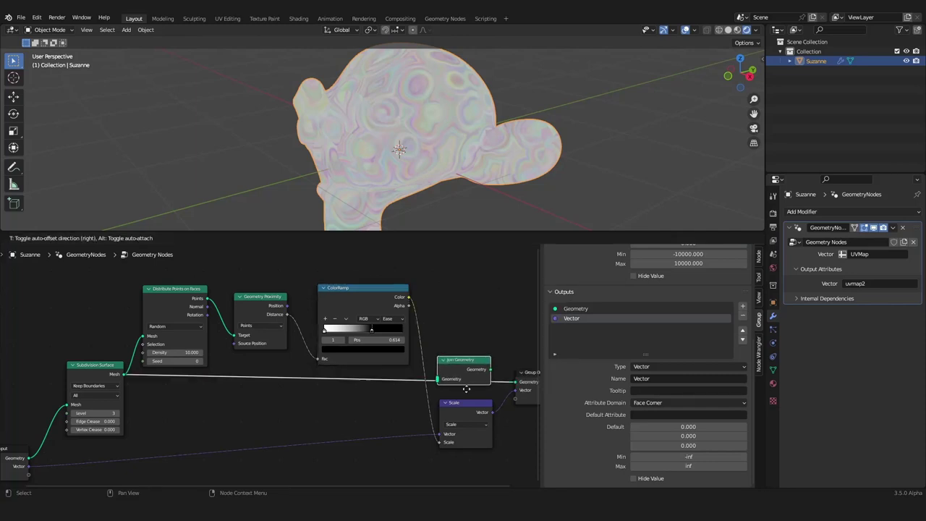
{"action": "left_click", "coordinate": [457, 370]}
{"action": "left_click_drag", "start_coordinate": [206, 299], "coordinate": [431, 382]}
Set the render engine to Cycles and the device to GPU Compute.
{"action": "left_click", "coordinate": [772, 214]}
{"action": "left_click", "coordinate": [847, 213]}
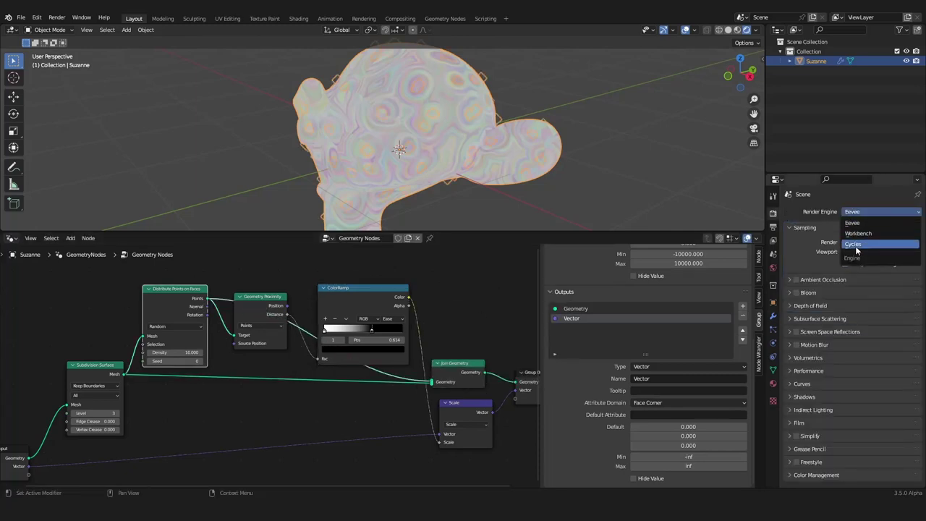
{"action": "left_click", "coordinate": [855, 244]}
{"action": "left_click", "coordinate": [861, 236]}
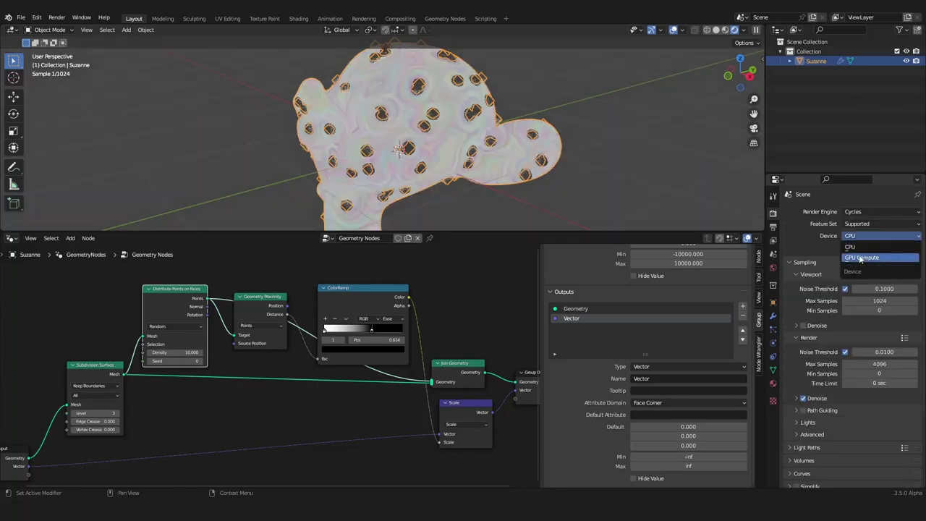
{"action": "left_click", "coordinate": [860, 257]}
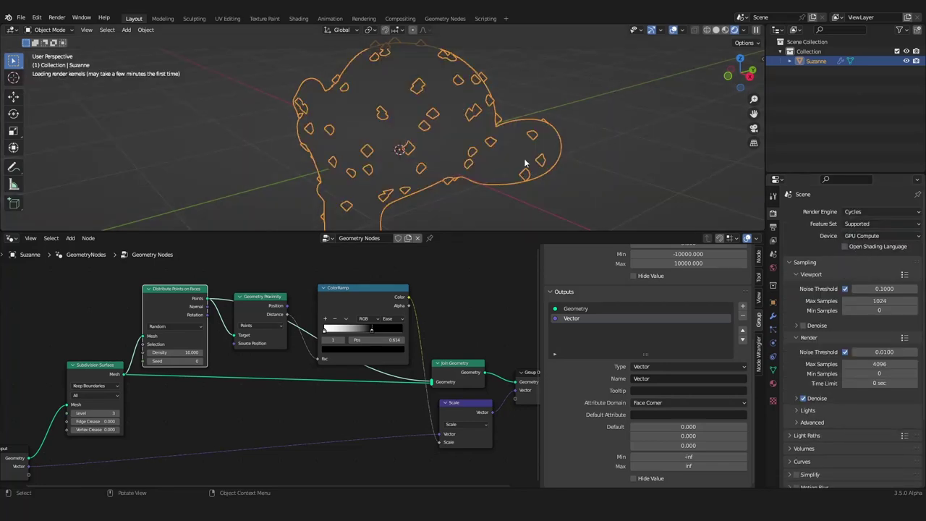
Inspect the scattered points on the monkey in the rendered view.
{"action": "scroll", "coordinate": [496, 165], "scroll_direction": "down", "scroll_amount": 2}
{"action": "mouse_move", "coordinate": [438, 169]}
{"action": "middle_mouse_down"}
{"action": "mouse_move", "coordinate": [580, 155]}
{"action": "mouse_move", "coordinate": [440, 162]}
{"action": "middle_mouse_up"}
{"action": "scroll", "coordinate": [440, 163], "scroll_direction": "up", "scroll_amount": 3}
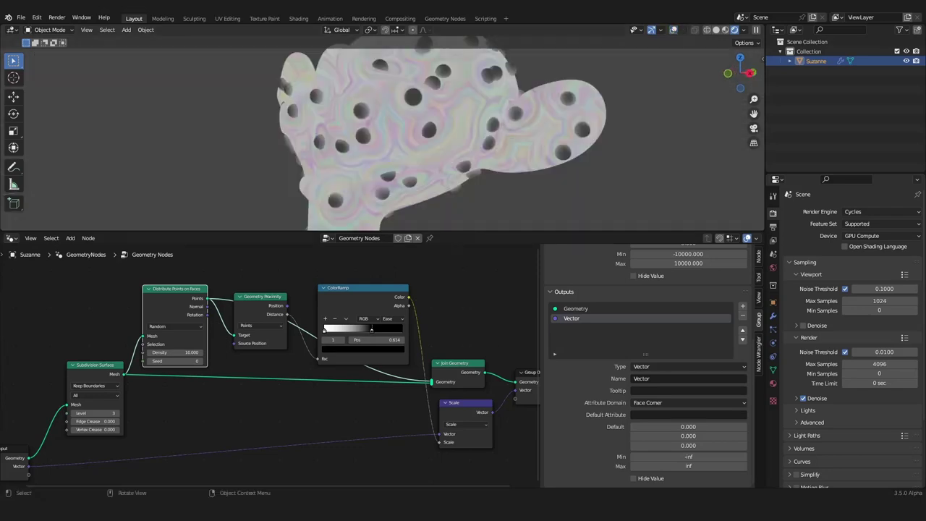
{"action": "scroll", "coordinate": [154, 308], "scroll_direction": "down", "scroll_amount": 1}
{"action": "scroll", "coordinate": [345, 413], "scroll_direction": "up", "scroll_amount": 1}
{"action": "left_click_drag", "start_coordinate": [442, 391], "coordinate": [414, 390]}
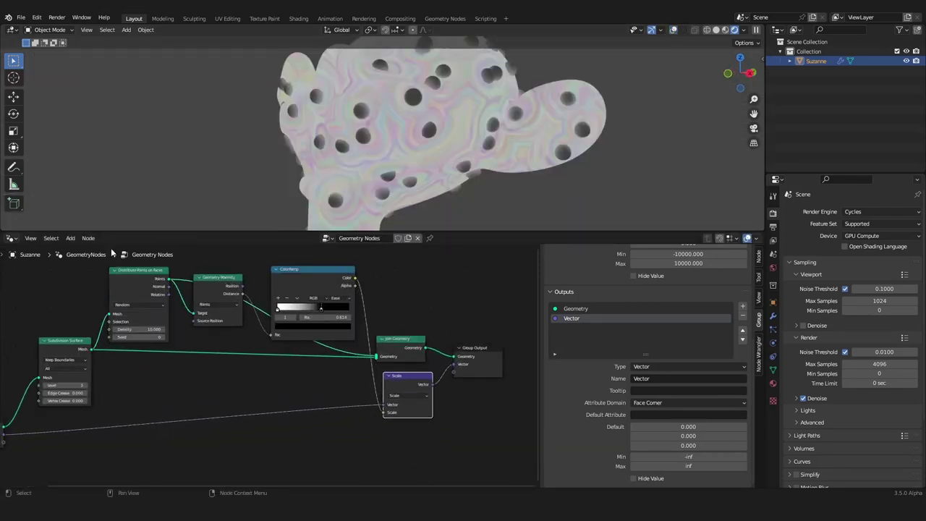
Show the monkey's material nodes and move the Noise Texture node to make room before the Principled BSDF.
{"action": "left_click", "coordinate": [11, 238]}
{"action": "left_click", "coordinate": [45, 329]}
{"action": "scroll", "coordinate": [247, 351], "scroll_direction": "down", "scroll_amount": 4}
{"action": "middle_click_drag", "start_coordinate": [259, 352], "coordinate": [362, 351]}
{"action": "scroll", "coordinate": [265, 366], "scroll_direction": "up", "scroll_amount": 4}
{"action": "left_click_drag", "start_coordinate": [303, 321], "coordinate": [267, 370]}
{"action": "middle_click_drag", "start_coordinate": [362, 378], "coordinate": [320, 314]}
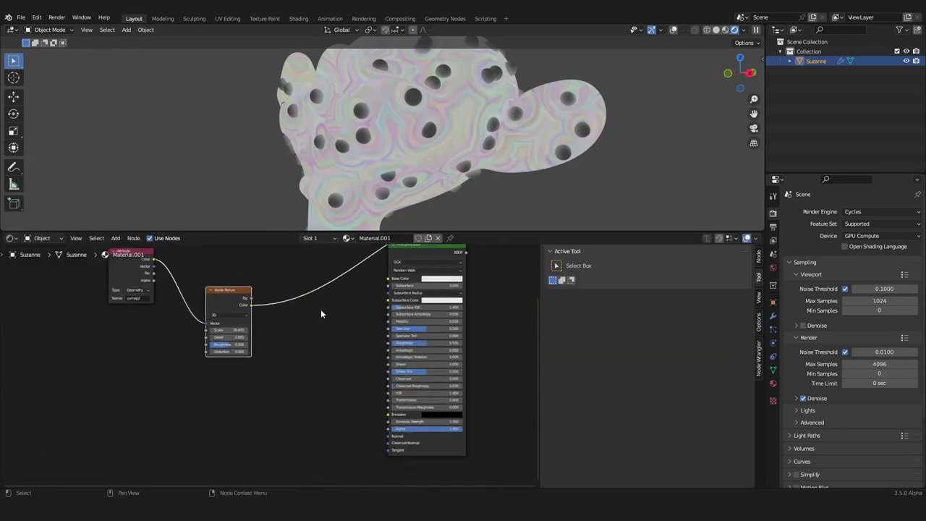
Add a ColorRamp node between the Noise Texture and the Principled BSDF.
{"action": "scroll", "coordinate": [311, 299], "scroll_direction": "up", "scroll_amount": 1}
{"action": "key", "text": "shift+a"}
{"action": "left_click", "coordinate": [311, 299]}
{"action": "type", "text": "c ram"}
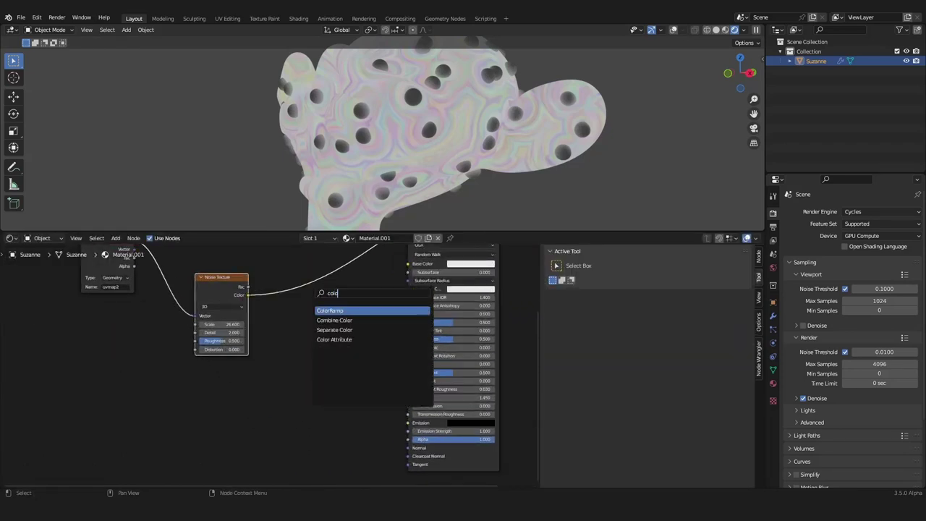
{"action": "key", "text": "Return"}
{"action": "left_click", "coordinate": [311, 337]}
Feed the noise Color into Emission and, through the ColorRamp with Ease and the black stop at 0.268, into Emission Strength.
{"action": "left_click_drag", "start_coordinate": [248, 295], "coordinate": [289, 386]}
{"action": "left_click_drag", "start_coordinate": [372, 329], "coordinate": [408, 439]}
{"action": "middle_click_drag", "start_coordinate": [436, 289], "coordinate": [408, 345]}
{"action": "left_click", "coordinate": [415, 282], "text": "ctrl+shift"}
{"action": "left_click_drag", "start_coordinate": [218, 352], "coordinate": [382, 443]}
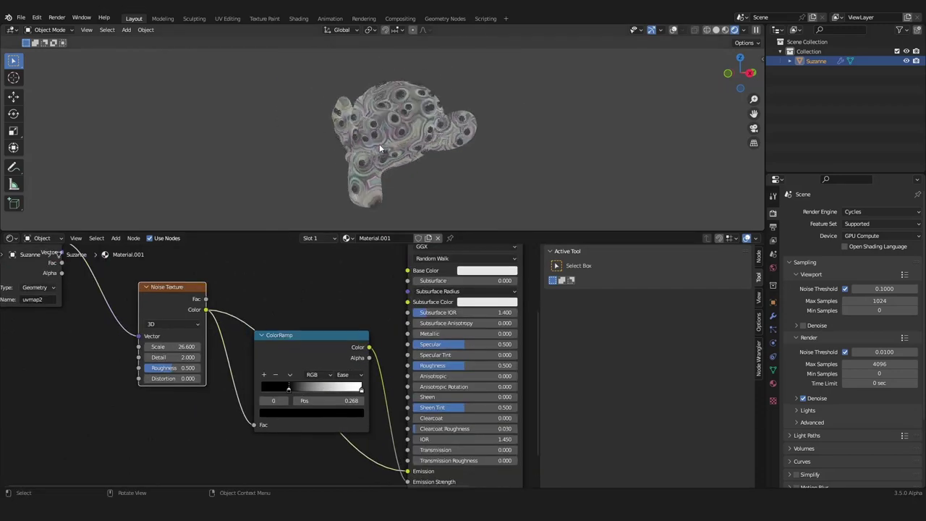
Return to the geometry node tree and delete all nodes between the Group Input and the Group Output.
{"action": "middle_click_drag", "start_coordinate": [379, 144], "coordinate": [402, 157]}
{"action": "scroll", "coordinate": [376, 149], "scroll_direction": "up", "scroll_amount": 3}
{"action": "scroll", "coordinate": [377, 149], "scroll_direction": "down", "scroll_amount": 2}
{"action": "left_click", "coordinate": [10, 237]}
{"action": "left_click", "coordinate": [29, 255]}
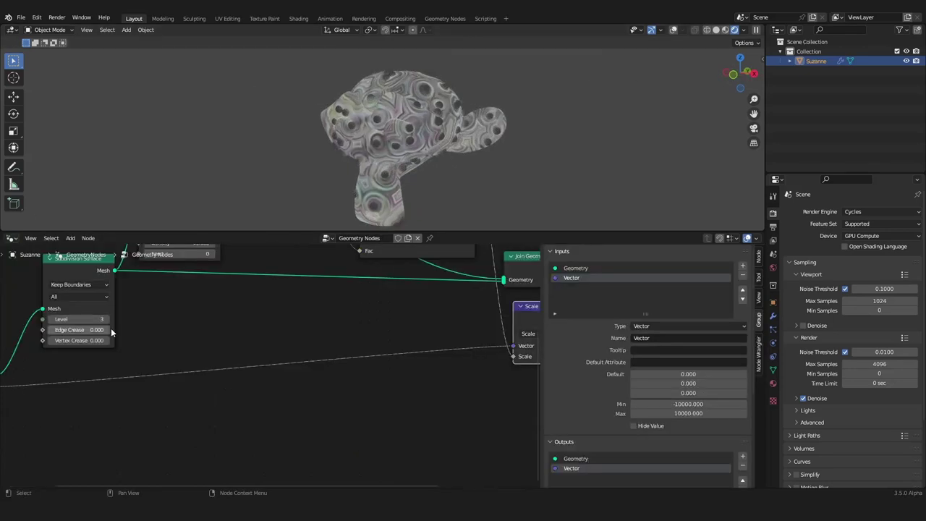
{"action": "key", "text": "Home"}
{"action": "left_click_drag", "start_coordinate": [375, 266], "coordinate": [147, 407]}
{"action": "key", "text": "x"}
{"action": "key", "text": "Home"}
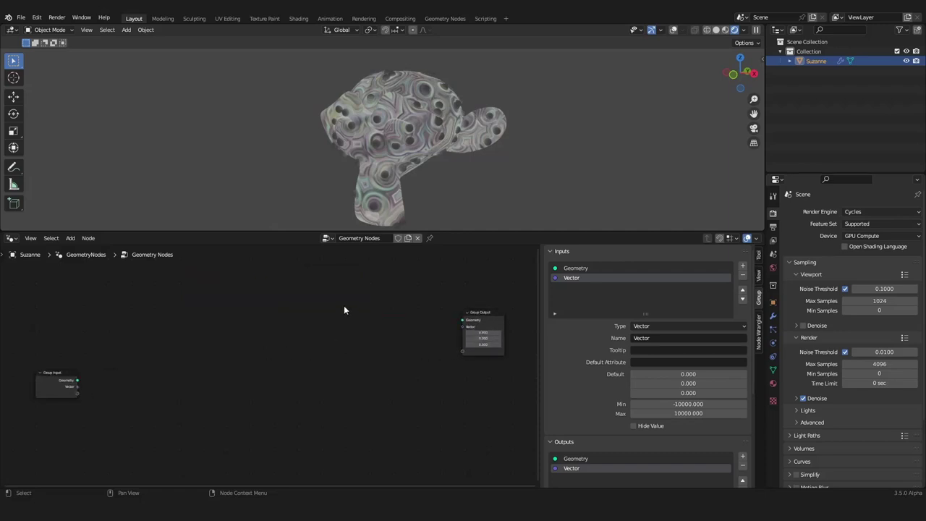
Add a Volume Cube node and connect its Volume output to the Group Output's Geometry.
{"action": "key", "text": "shift+a"}
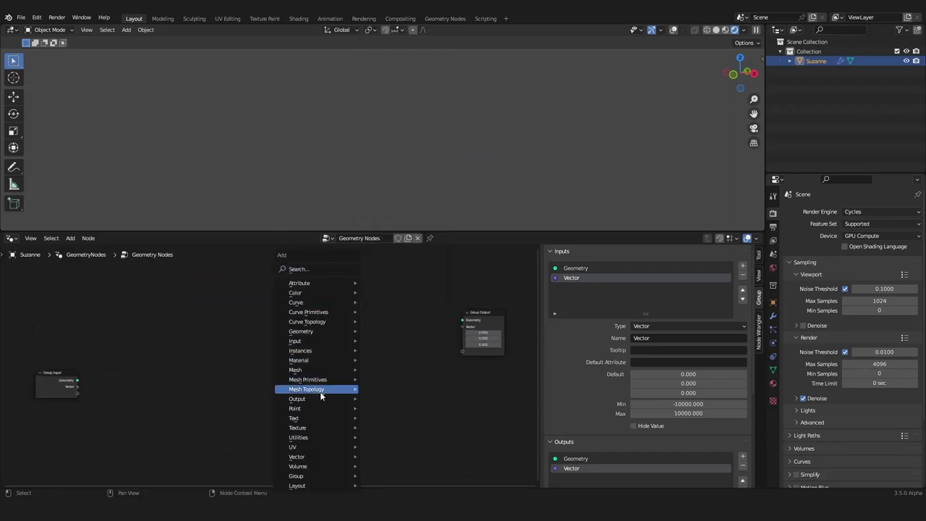
{"action": "mouse_move", "coordinate": [312, 418]}
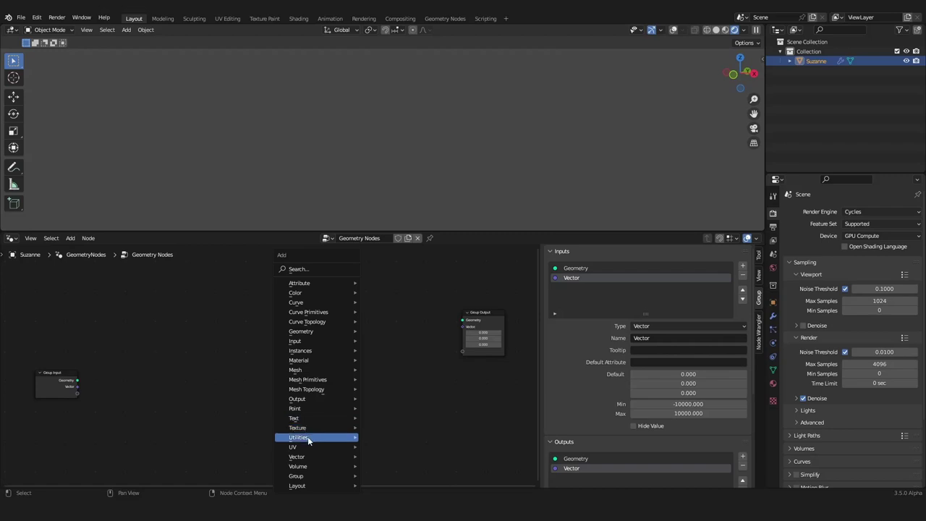
{"action": "mouse_move", "coordinate": [309, 471]}
{"action": "left_click", "coordinate": [394, 470]}
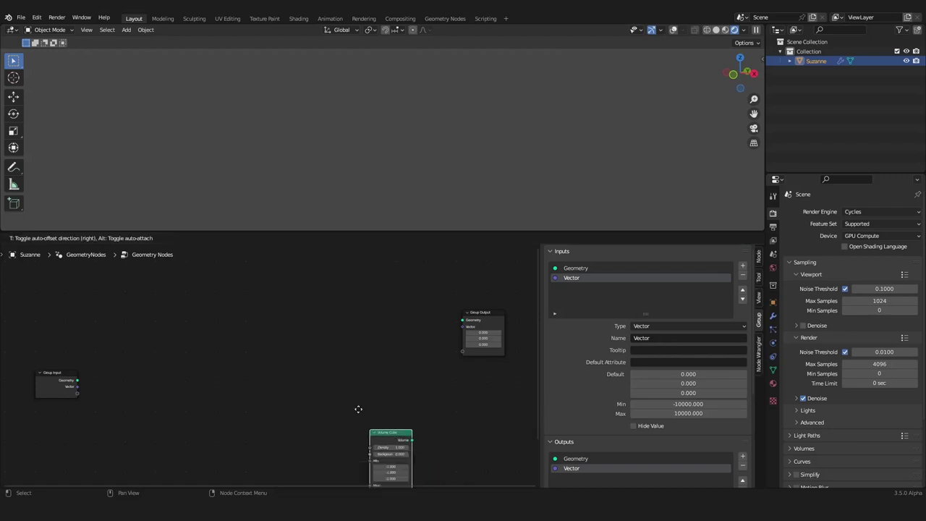
{"action": "left_click_drag", "start_coordinate": [324, 338], "coordinate": [457, 319]}
{"action": "left_click_drag", "start_coordinate": [323, 338], "coordinate": [492, 319]}
{"action": "scroll", "coordinate": [463, 333], "scroll_direction": "up", "scroll_amount": 4}
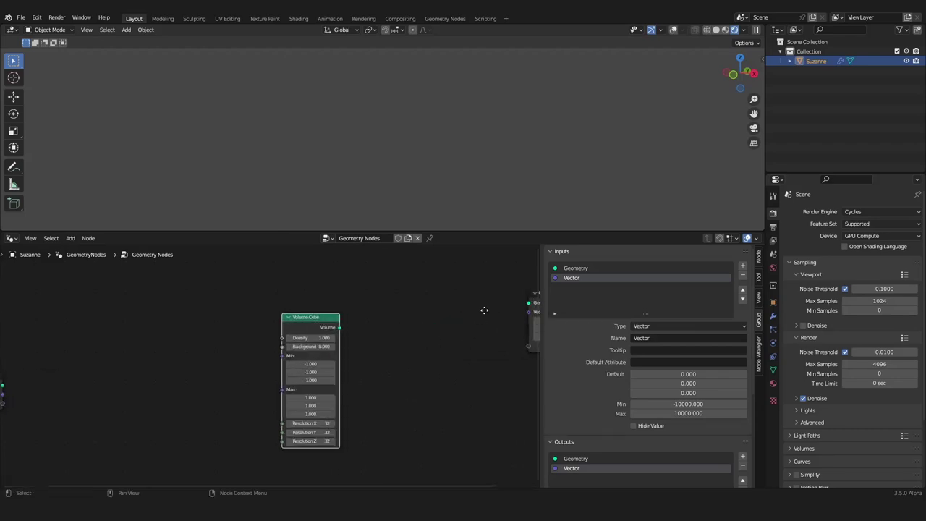
{"action": "mouse_move", "coordinate": [481, 294]}
{"action": "left_mouse_down"}
{"action": "mouse_move", "coordinate": [265, 338]}
{"action": "mouse_move", "coordinate": [485, 304]}
{"action": "left_mouse_up"}
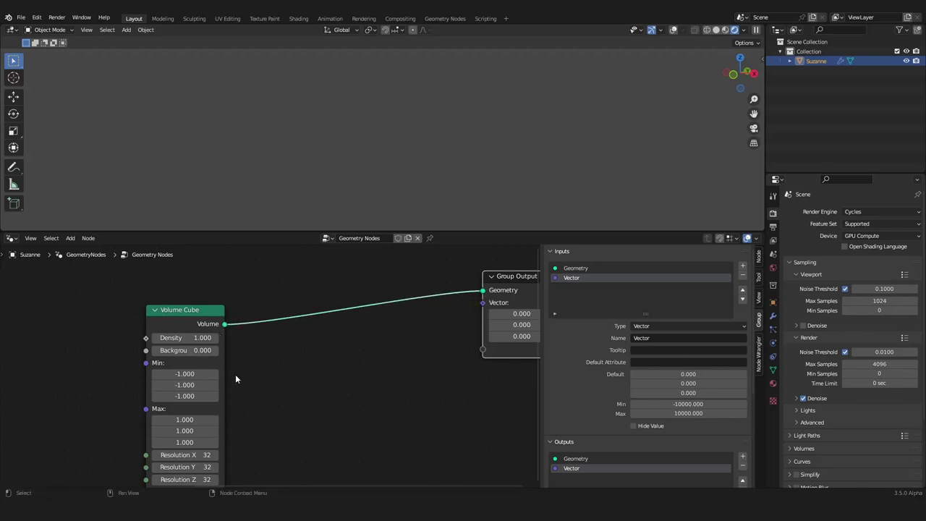
{"action": "scroll", "coordinate": [259, 369], "scroll_direction": "down", "scroll_amount": 3}
{"action": "middle_click_drag", "start_coordinate": [322, 359], "coordinate": [306, 348]}
{"action": "left_click_drag", "start_coordinate": [204, 321], "coordinate": [169, 317]}
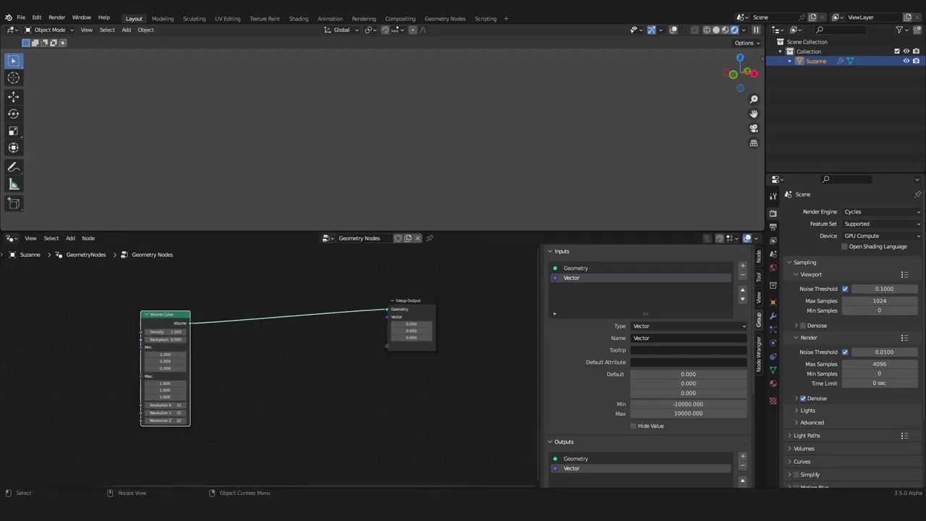
Switch the viewport to Solid shading with the volume cube in view and hide the node editor's sidebar.
{"action": "left_click", "coordinate": [716, 30]}
{"action": "scroll", "coordinate": [467, 180], "scroll_direction": "down", "scroll_amount": 2}
{"action": "mouse_move", "coordinate": [467, 180]}
{"action": "middle_mouse_down"}
{"action": "mouse_move", "coordinate": [473, 159]}
{"action": "mouse_move", "coordinate": [396, 185]}
{"action": "mouse_move", "coordinate": [474, 150]}
{"action": "middle_mouse_up"}
{"action": "scroll", "coordinate": [314, 351], "scroll_direction": "down", "scroll_amount": 5}
{"action": "scroll", "coordinate": [325, 347], "scroll_direction": "up", "scroll_amount": 4}
{"action": "middle_click_drag", "start_coordinate": [347, 340], "coordinate": [410, 329]}
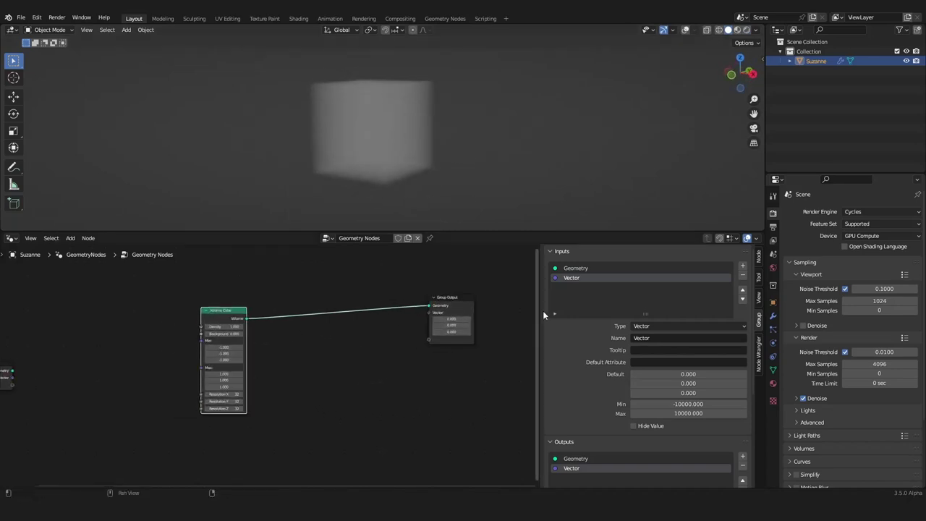
{"action": "key", "text": "n"}
Add a Noise Texture node and connect its Fac output to the Volume Cube's Density.
{"action": "scroll", "coordinate": [532, 388], "scroll_direction": "up", "scroll_amount": 2}
{"action": "key", "text": "shift+a"}
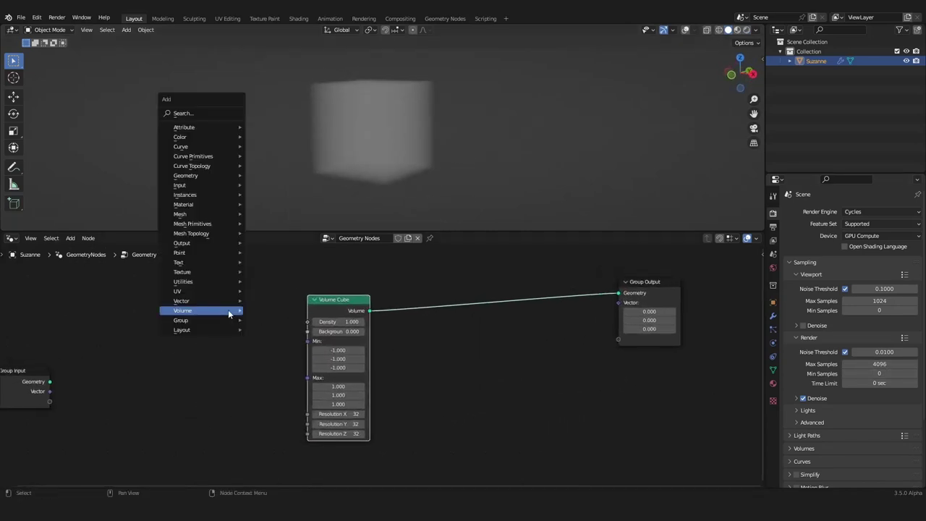
{"action": "left_click", "coordinate": [221, 111]}
{"action": "type", "text": "no"}
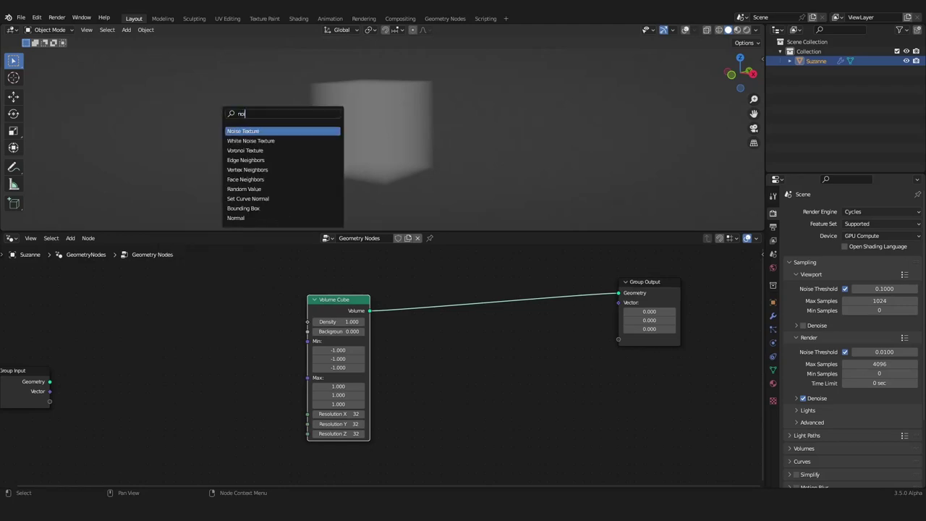
{"action": "key", "text": "Return"}
{"action": "left_click", "coordinate": [186, 352]}
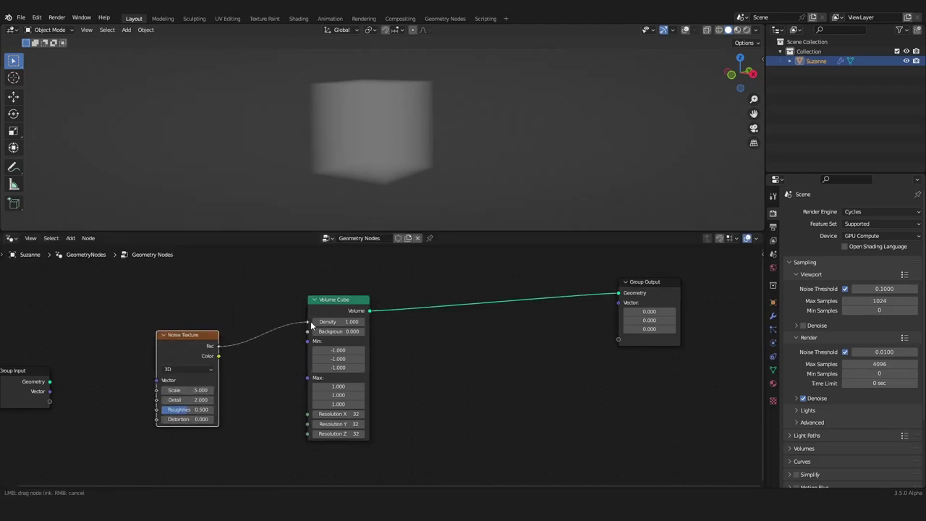
{"action": "left_click_drag", "start_coordinate": [310, 322], "coordinate": [308, 321]}
Insert a ColorRamp node between the Noise Texture's Fac output and the Volume Cube's Density.
{"action": "key", "text": "shift+a"}
{"action": "left_click", "coordinate": [225, 269]}
{"action": "type", "text": "colo"}
{"action": "key", "text": "Down"}
{"action": "key", "text": "Return"}
{"action": "left_click", "coordinate": [240, 335]}
{"action": "scroll", "coordinate": [240, 355], "scroll_direction": "up", "scroll_amount": 4}
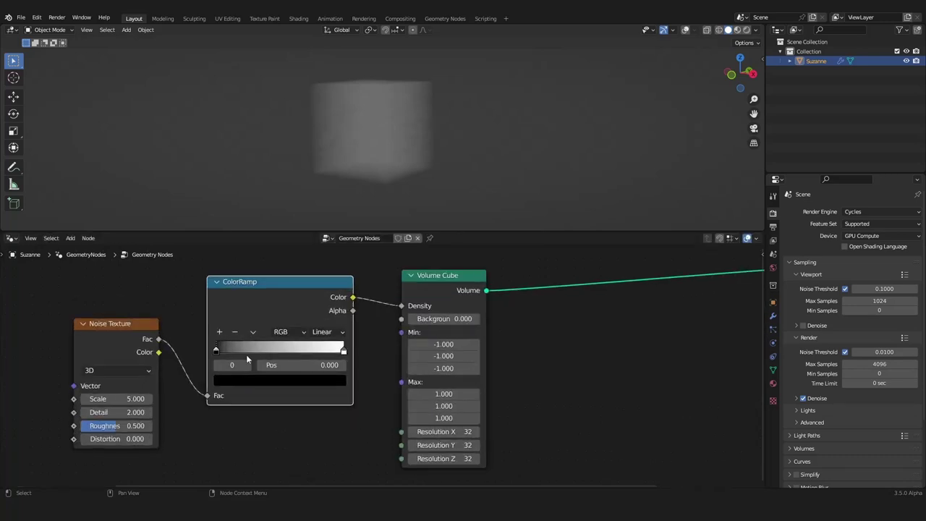
Set the ColorRamp's black stop to 0.441 and the Noise Texture's scale to 3.
{"action": "left_click_drag", "start_coordinate": [217, 350], "coordinate": [271, 350]}
{"action": "left_click_drag", "start_coordinate": [136, 397], "coordinate": [116, 396]}
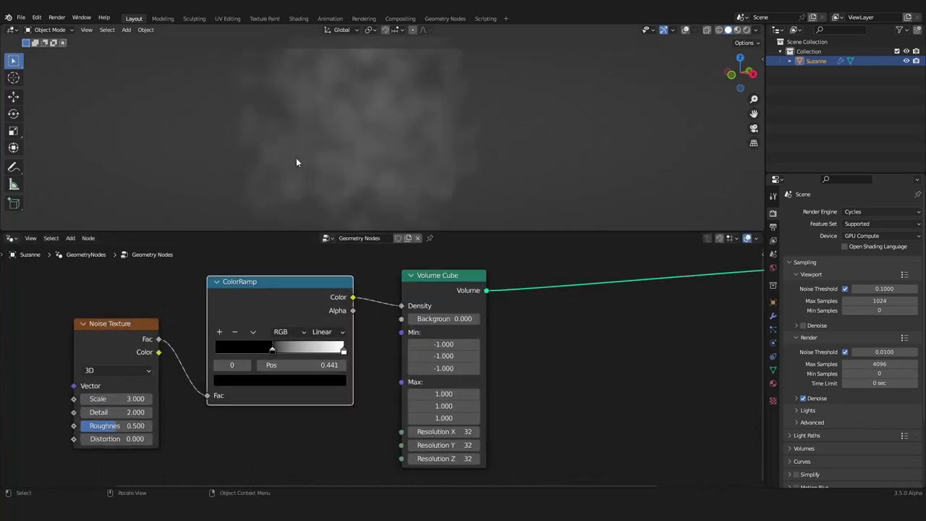
{"action": "scroll", "coordinate": [507, 318], "scroll_direction": "down", "scroll_amount": 2}
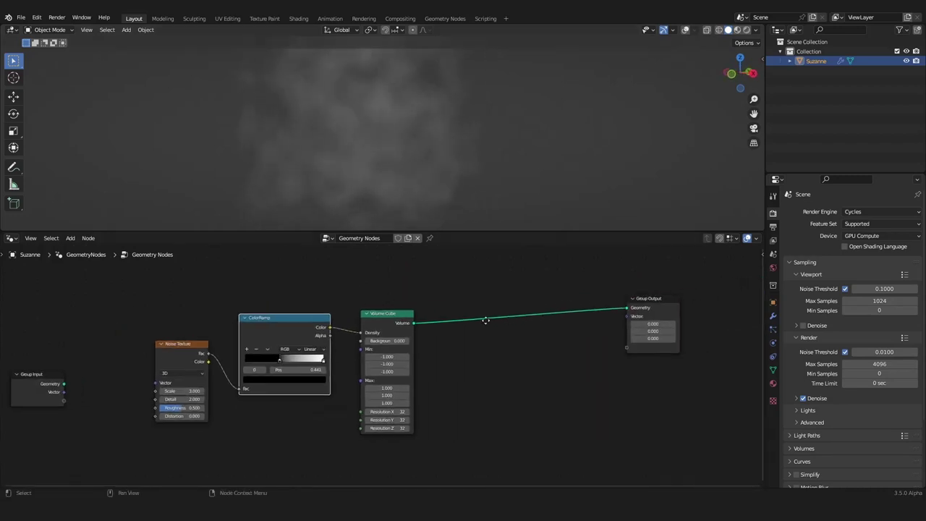
Insert a Volume to Mesh node between the Volume Cube and the Group Output.
{"action": "scroll", "coordinate": [494, 274], "scroll_direction": "up", "scroll_amount": 1}
{"action": "key", "text": "shift+a"}
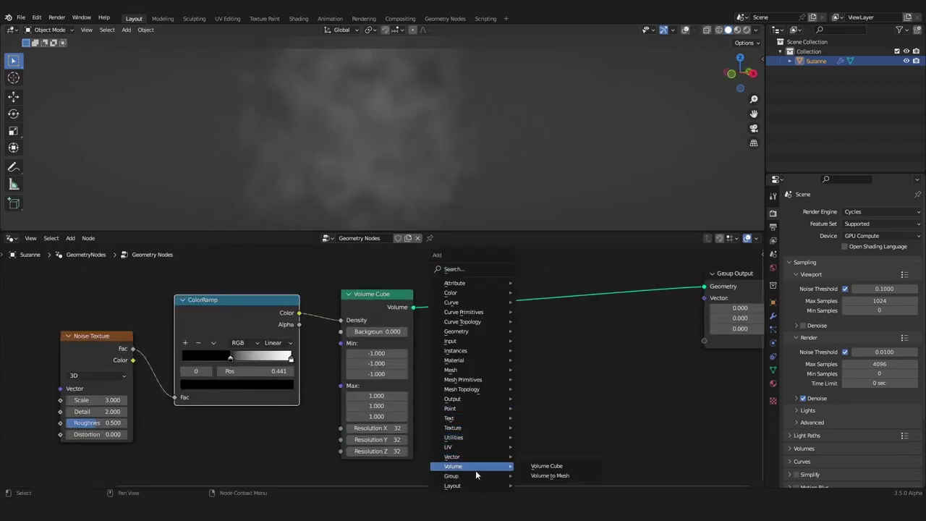
{"action": "left_click", "coordinate": [550, 475]}
{"action": "left_click", "coordinate": [481, 303]}
{"action": "scroll", "coordinate": [481, 325], "scroll_direction": "down", "scroll_amount": 1}
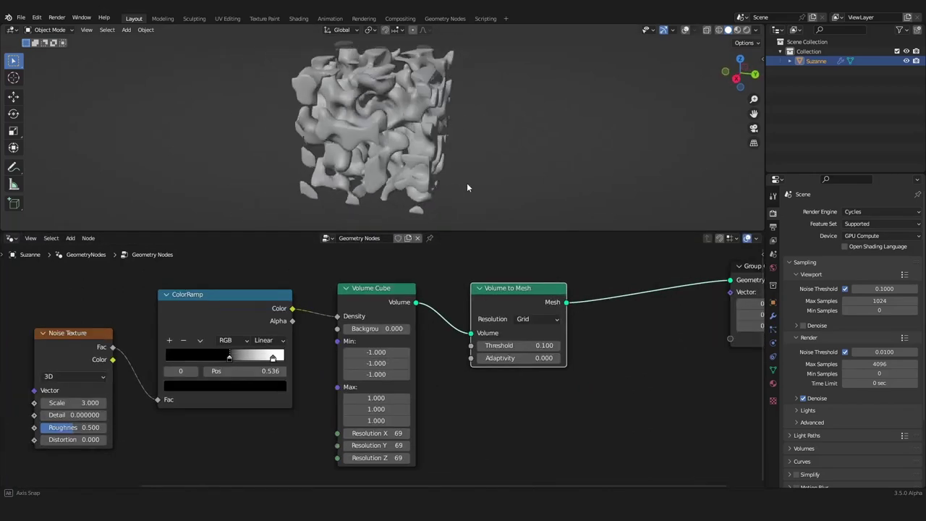
Examine the shape of the generated noise mesh from several sides and distances.
{"action": "middle_click_drag", "start_coordinate": [466, 182], "coordinate": [405, 173]}
{"action": "scroll", "coordinate": [405, 174], "scroll_direction": "up", "scroll_amount": 3}
{"action": "scroll", "coordinate": [399, 168], "scroll_direction": "down", "scroll_amount": 2}
{"action": "middle_click_drag", "start_coordinate": [353, 139], "coordinate": [458, 153]}
{"action": "scroll", "coordinate": [413, 150], "scroll_direction": "down", "scroll_amount": 3}
{"action": "scroll", "coordinate": [416, 122], "scroll_direction": "up", "scroll_amount": 3}
{"action": "scroll", "coordinate": [405, 129], "scroll_direction": "down", "scroll_amount": 2}
{"action": "middle_click_drag", "start_coordinate": [405, 129], "coordinate": [380, 131]}
{"action": "scroll", "coordinate": [448, 128], "scroll_direction": "down", "scroll_amount": 3}
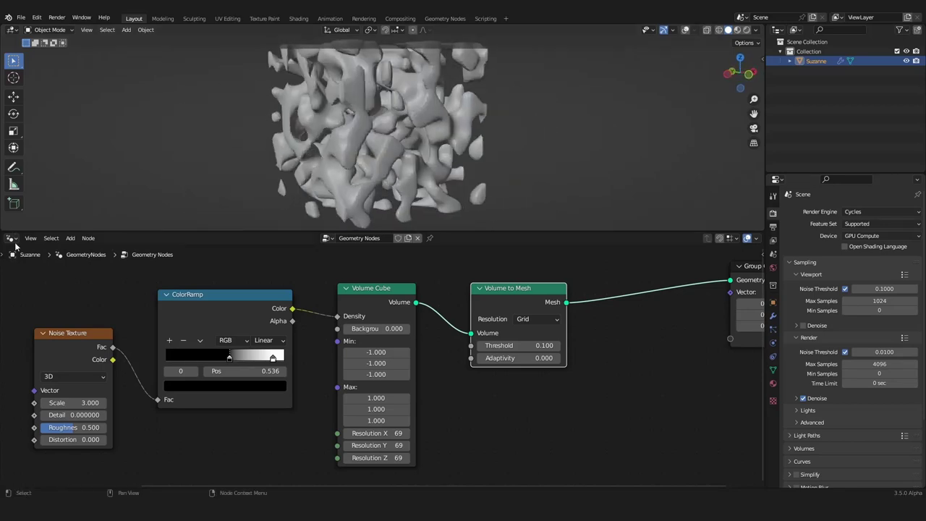
Show the material nodes in the node editor and switch the viewport to Rendered shading.
{"action": "left_click", "coordinate": [11, 238]}
{"action": "left_click", "coordinate": [33, 324]}
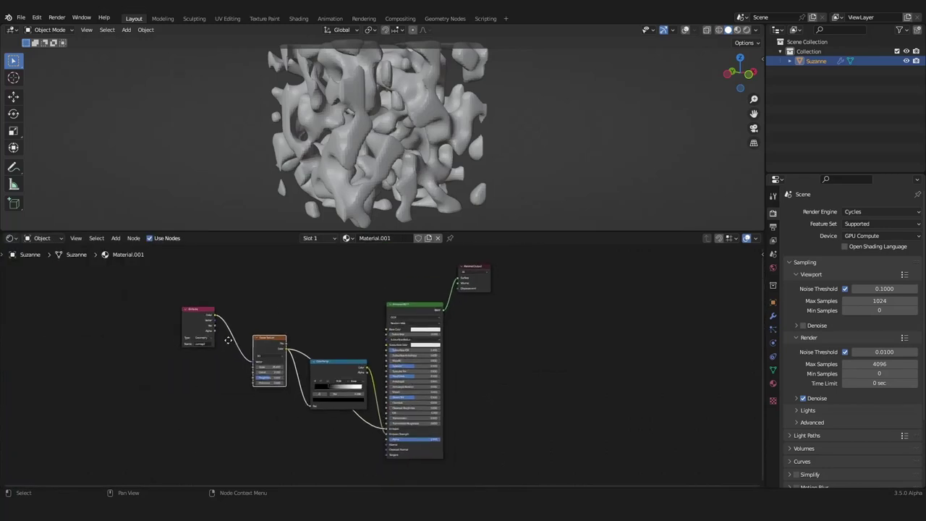
{"action": "left_click", "coordinate": [746, 31]}
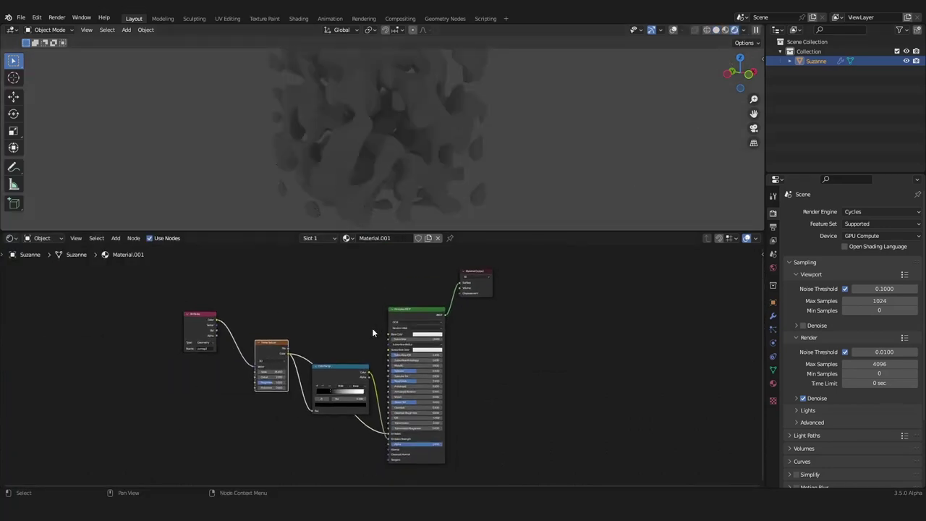
Add a Texture Coordinate node below the Attribute node in the material.
{"action": "scroll", "coordinate": [270, 351], "scroll_direction": "up", "scroll_amount": 2}
{"action": "key", "text": "shift+a"}
{"action": "type", "text": "tex"}
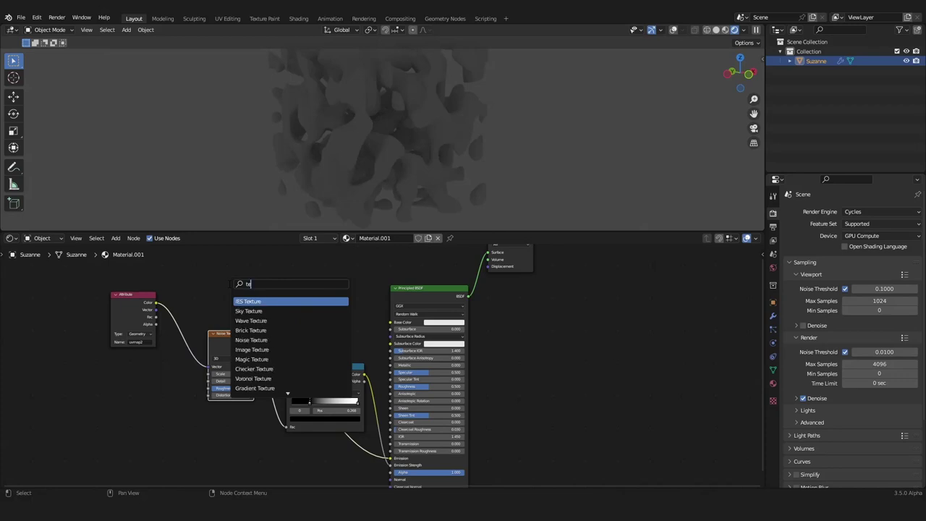
{"action": "type", "text": "co"}
{"action": "key", "text": "Return"}
{"action": "left_click", "coordinate": [100, 387]}
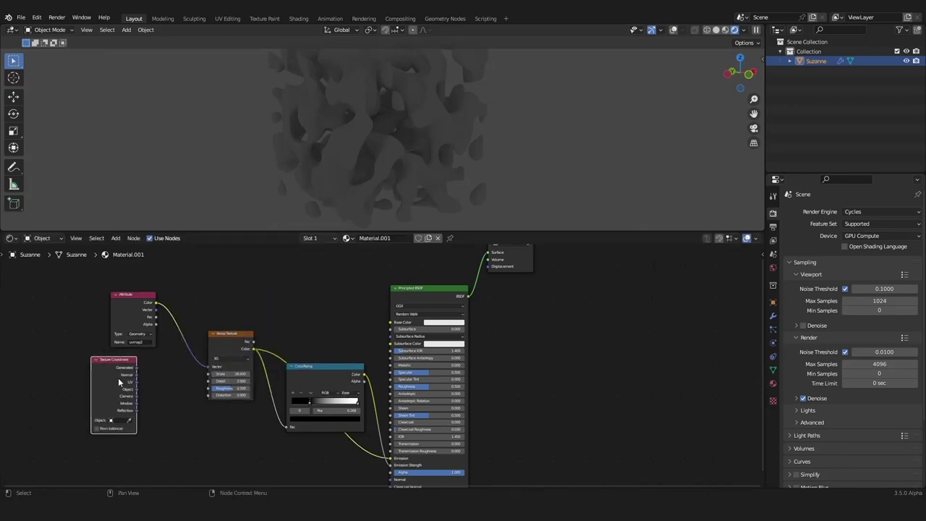
Preview the Texture Coordinate node's UV output as the material surface and show the material properties.
{"action": "left_click", "coordinate": [119, 379], "text": "ctrl+shift"}
{"action": "left_click", "coordinate": [119, 381], "text": "ctrl+shift"}
{"action": "left_click", "coordinate": [119, 381], "text": "ctrl+shift"}
{"action": "left_click", "coordinate": [773, 383]}
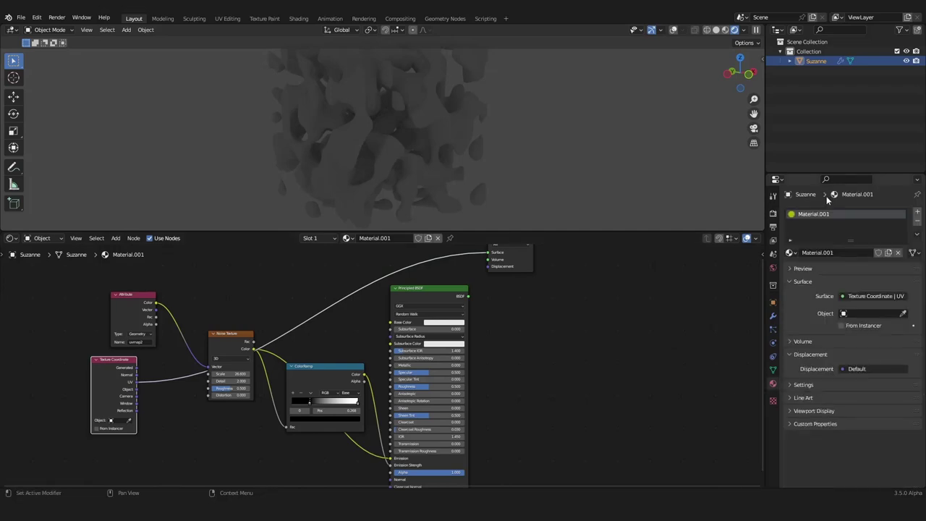
In the geometry node tree, insert a Set Material node after Volume to Mesh and assign Material.001.
{"action": "left_click", "coordinate": [11, 237]}
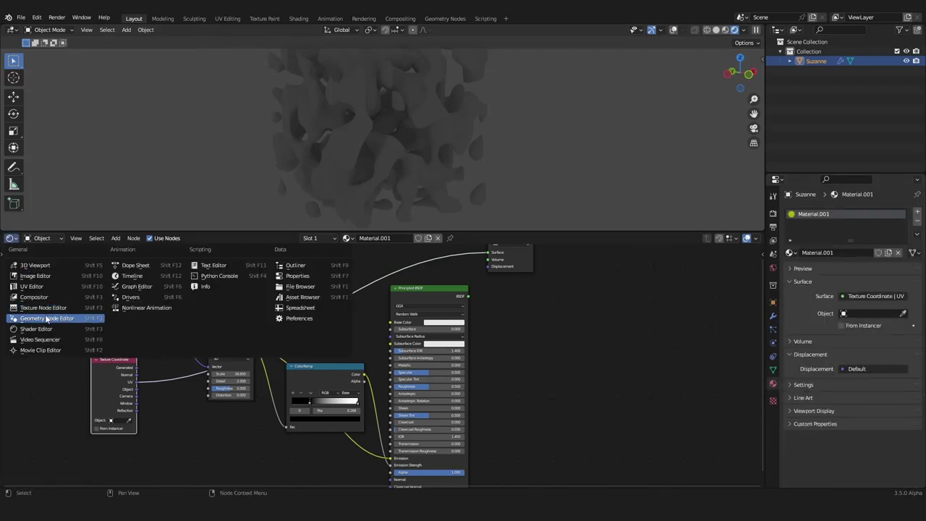
{"action": "left_click", "coordinate": [43, 318]}
{"action": "scroll", "coordinate": [205, 367], "scroll_direction": "up", "scroll_amount": 2}
{"action": "left_click_drag", "start_coordinate": [96, 362], "coordinate": [119, 359]}
{"action": "right_click", "coordinate": [118, 360]}
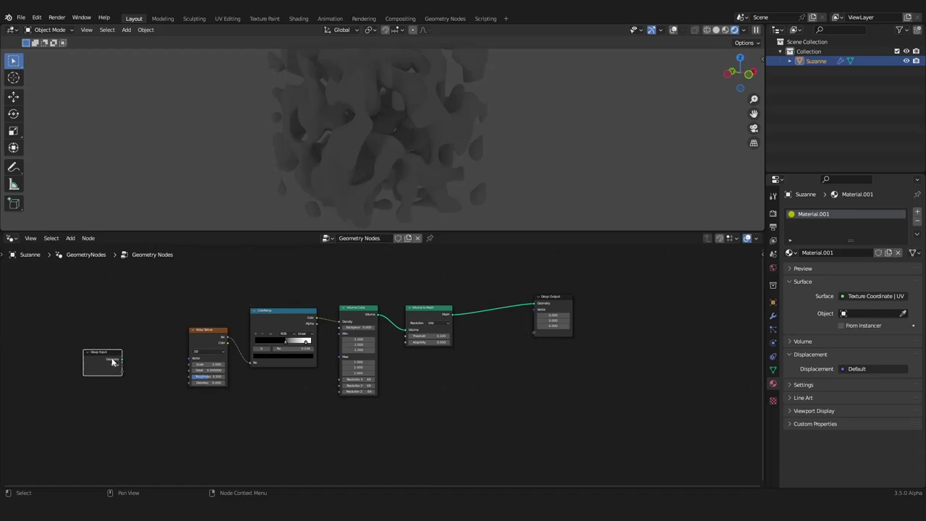
{"action": "mouse_move", "coordinate": [113, 362]}
{"action": "scroll", "coordinate": [376, 361], "scroll_direction": "up", "scroll_amount": 4}
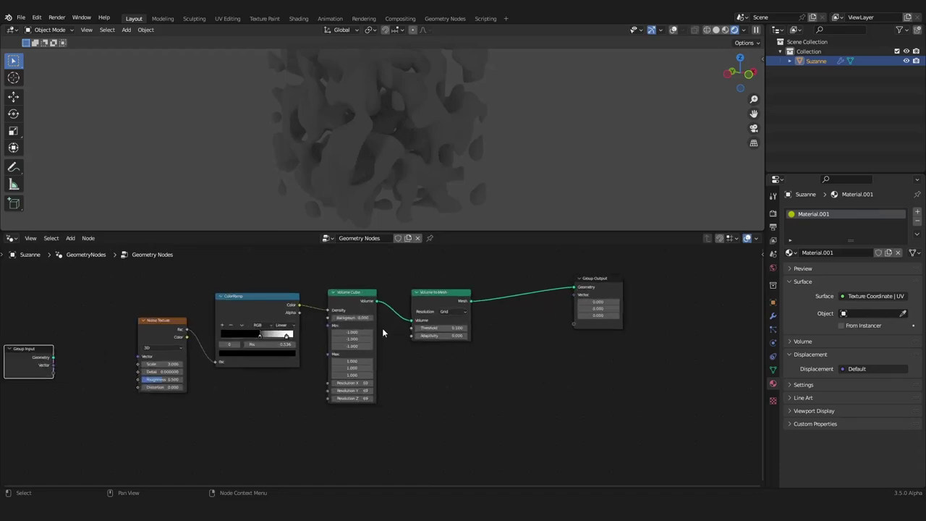
{"action": "key", "text": "shift+a"}
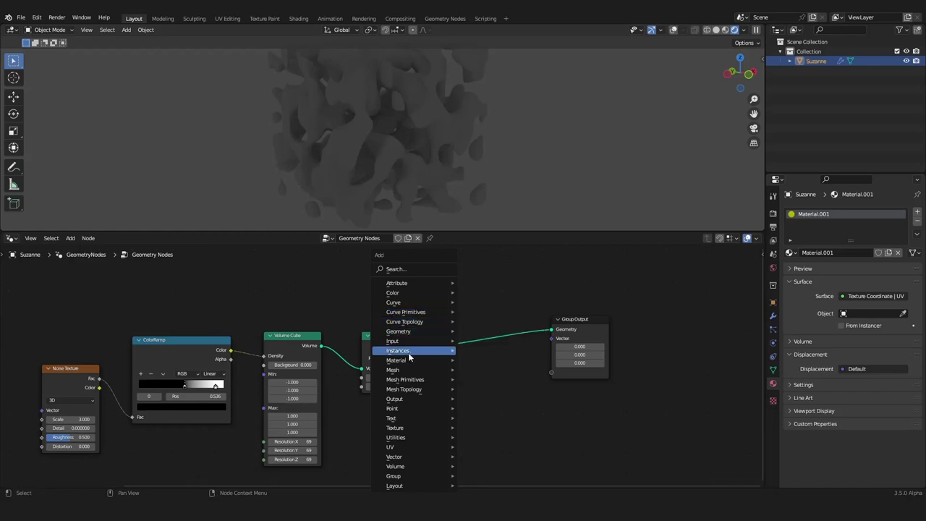
{"action": "mouse_move", "coordinate": [407, 362]}
{"action": "left_click", "coordinate": [487, 397]}
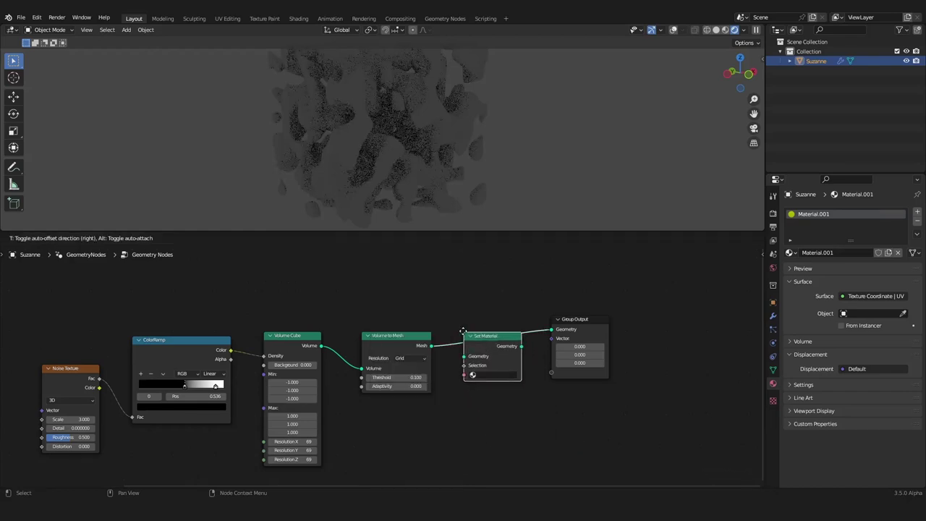
{"action": "left_click", "coordinate": [483, 369]}
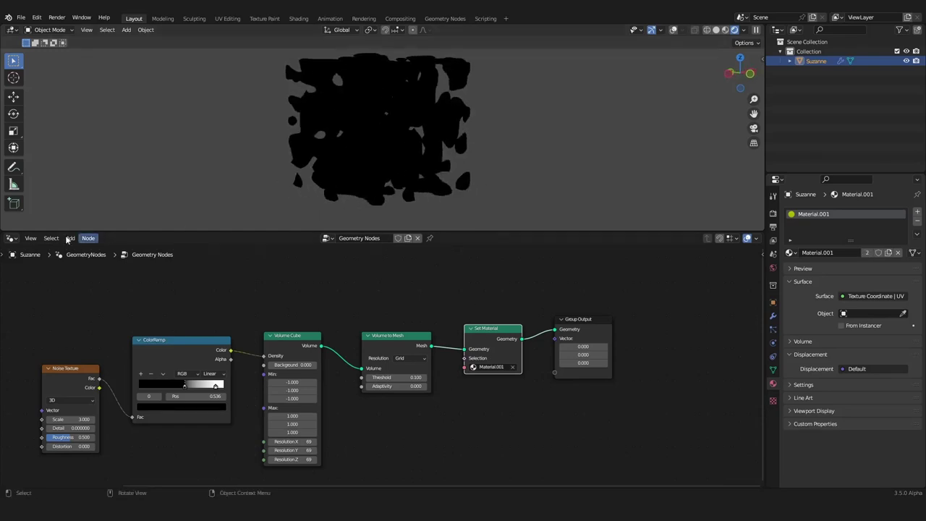
Review Material.001's shader nodes and return to the geometry node tree.
{"action": "left_click", "coordinate": [11, 238]}
{"action": "left_click", "coordinate": [36, 329]}
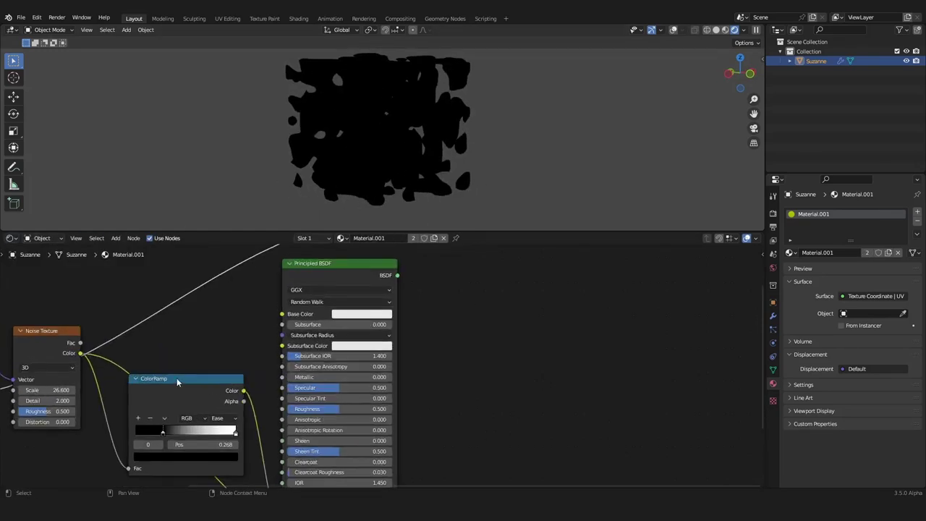
{"action": "middle_click_drag", "start_coordinate": [171, 382], "coordinate": [334, 400]}
{"action": "left_click", "coordinate": [215, 393], "text": "ctrl+shift"}
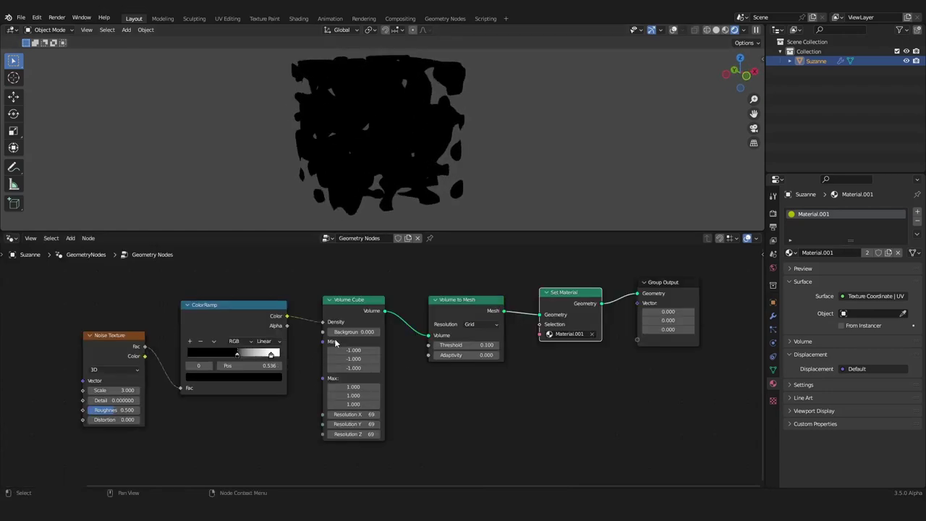
{"action": "scroll", "coordinate": [378, 304], "scroll_direction": "down", "scroll_amount": 3}
{"action": "middle_click_drag", "start_coordinate": [378, 304], "coordinate": [349, 308]}
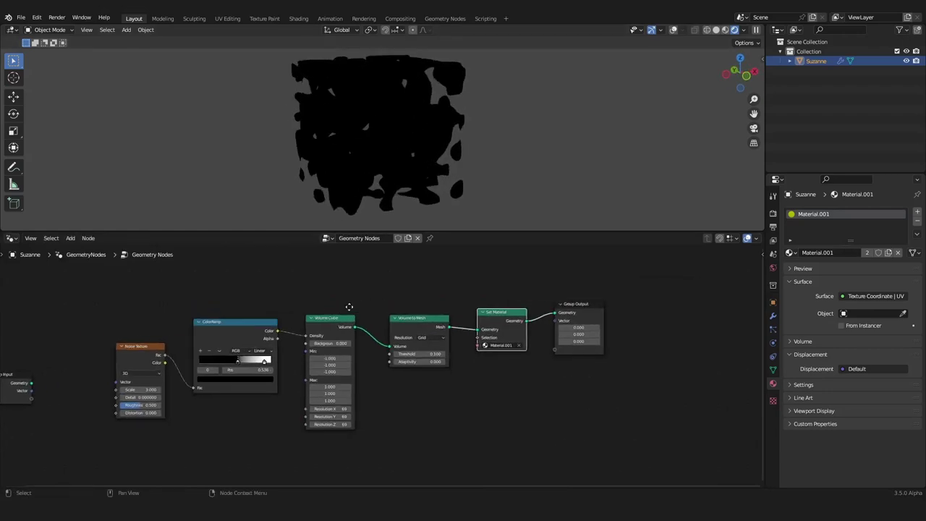
{"action": "scroll", "coordinate": [349, 308], "scroll_direction": "up", "scroll_amount": 3}
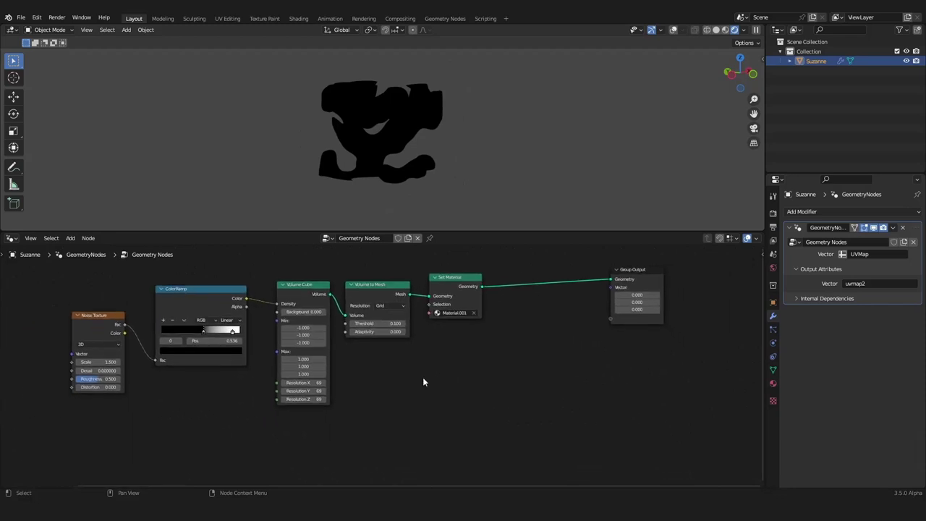
Add a UV Unwrap node below Volume to Mesh and connect its UV output to the Group Output's Vector input.
{"action": "scroll", "coordinate": [424, 376], "scroll_direction": "up", "scroll_amount": 1}
{"action": "key", "text": "shift+a"}
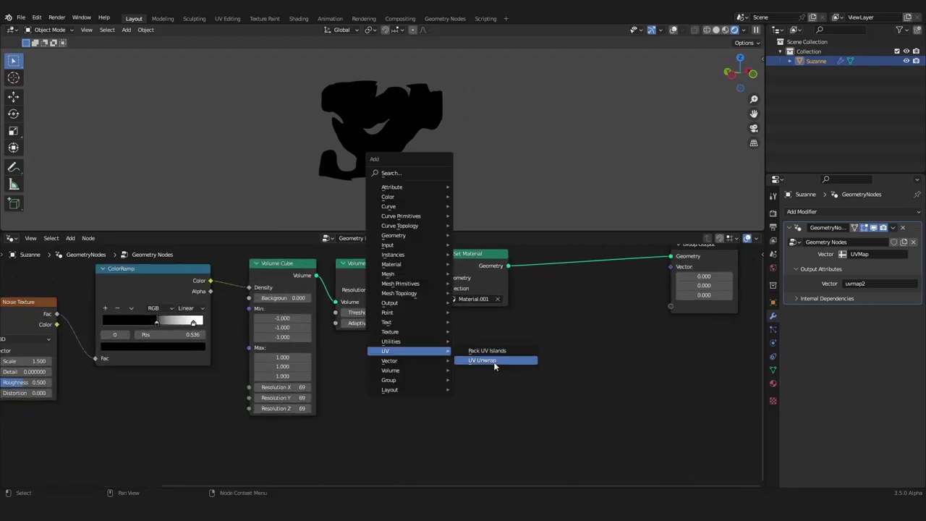
{"action": "left_click", "coordinate": [497, 361]}
{"action": "left_click", "coordinate": [416, 365]}
{"action": "scroll", "coordinate": [416, 364], "scroll_direction": "down", "scroll_amount": 1}
{"action": "scroll", "coordinate": [415, 364], "scroll_direction": "up", "scroll_amount": 1}
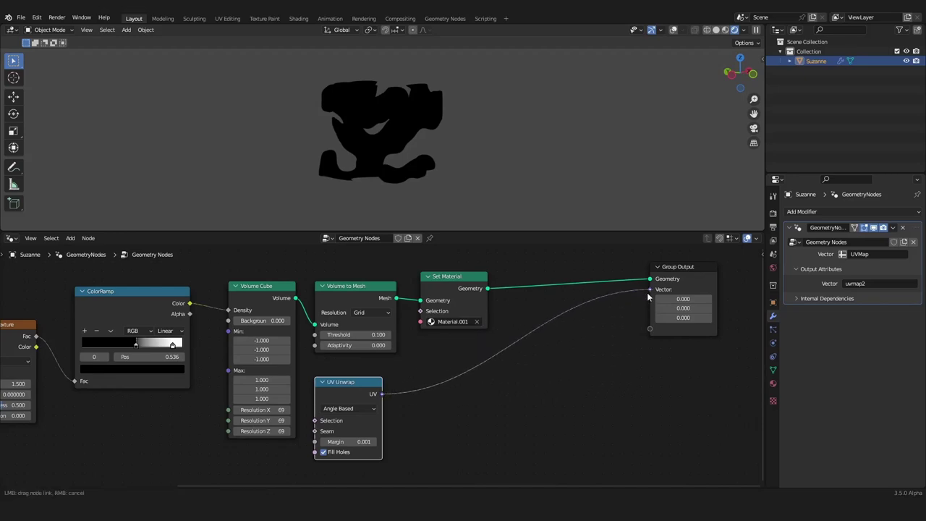
{"action": "left_click_drag", "start_coordinate": [655, 295], "coordinate": [656, 293]}
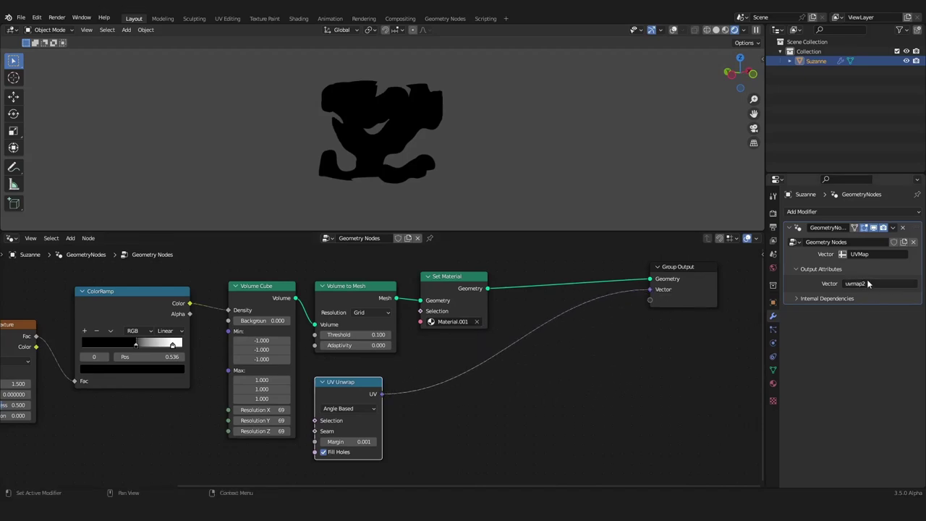
Check the Attribute node that reads uvmap2 in the material, and return to the geometry node tree.
{"action": "left_click", "coordinate": [11, 238]}
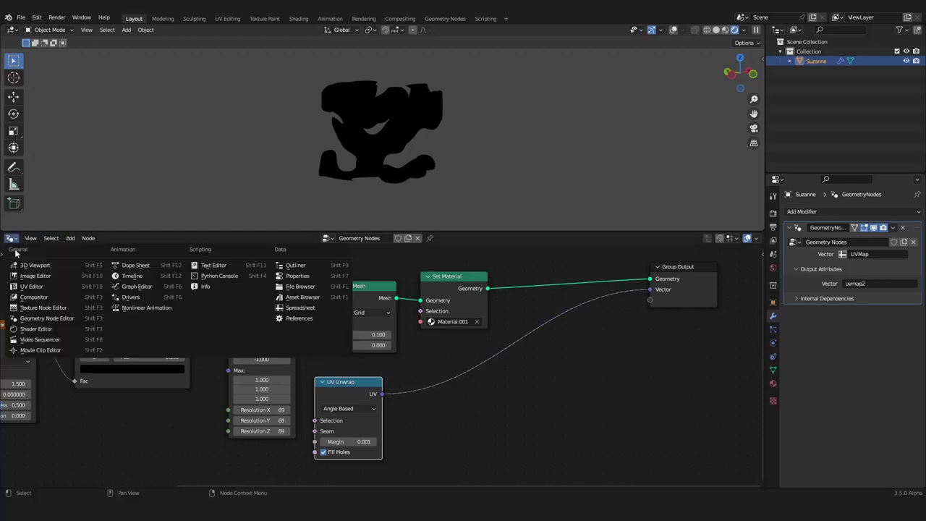
{"action": "left_click", "coordinate": [43, 323]}
{"action": "scroll", "coordinate": [381, 366], "scroll_direction": "up", "scroll_amount": 3}
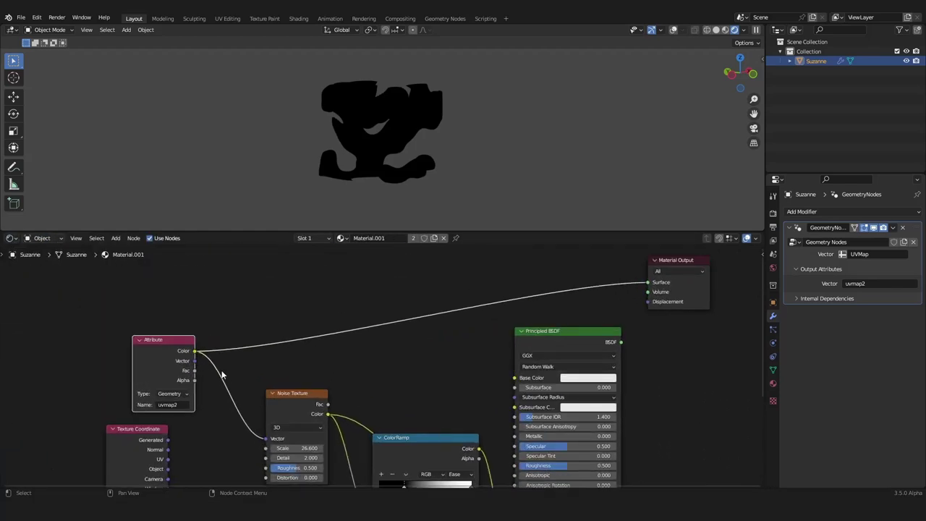
{"action": "mouse_move", "coordinate": [170, 363]}
{"action": "left_mouse_down"}
{"action": "mouse_move", "coordinate": [238, 353]}
{"action": "mouse_move", "coordinate": [174, 365]}
{"action": "left_mouse_up"}
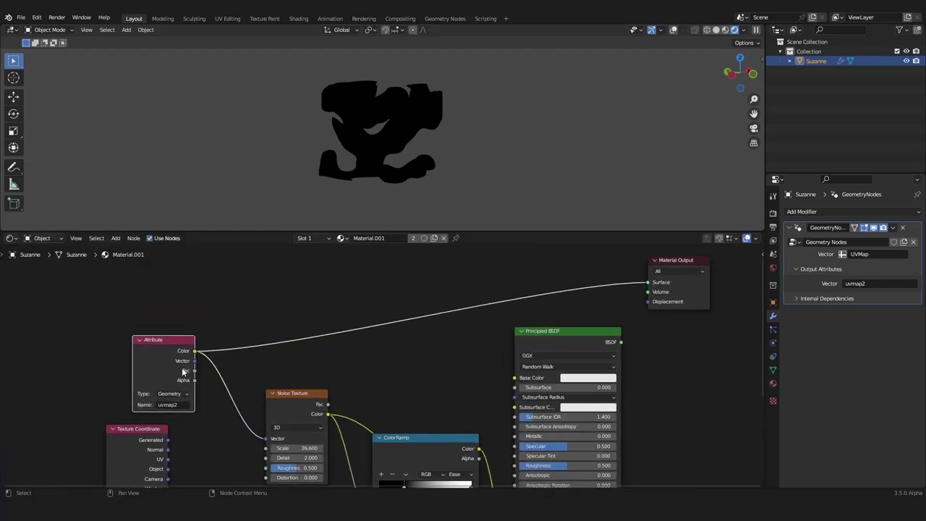
{"action": "left_click", "coordinate": [11, 237]}
{"action": "left_click", "coordinate": [58, 316]}
Move the UV Unwrap node to below the Volume Cube node.
{"action": "scroll", "coordinate": [428, 365], "scroll_direction": "down", "scroll_amount": 2}
{"action": "middle_click_drag", "start_coordinate": [427, 366], "coordinate": [327, 254]}
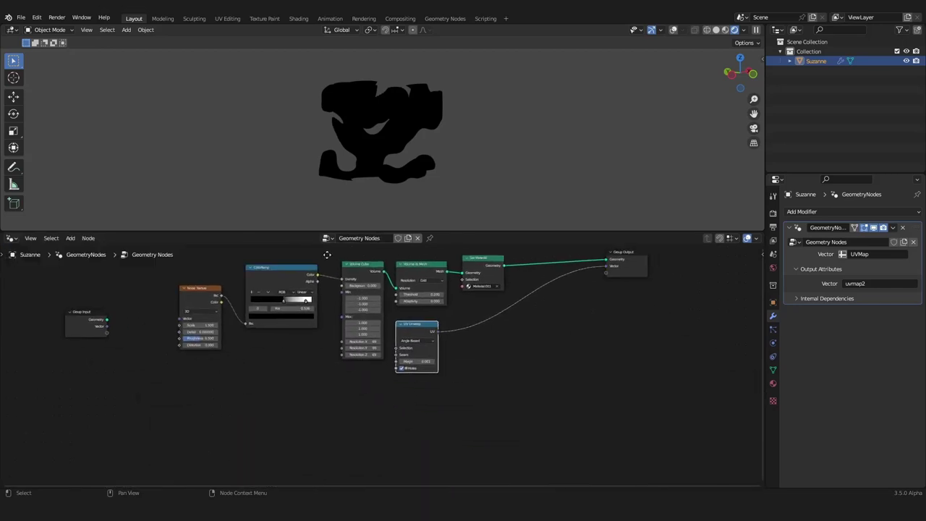
{"action": "scroll", "coordinate": [437, 318], "scroll_direction": "up", "scroll_amount": 1}
{"action": "left_click_drag", "start_coordinate": [437, 318], "coordinate": [381, 384]}
{"action": "scroll", "coordinate": [381, 384], "scroll_direction": "up", "scroll_amount": 2}
{"action": "scroll", "coordinate": [381, 383], "scroll_direction": "up", "scroll_amount": 2}
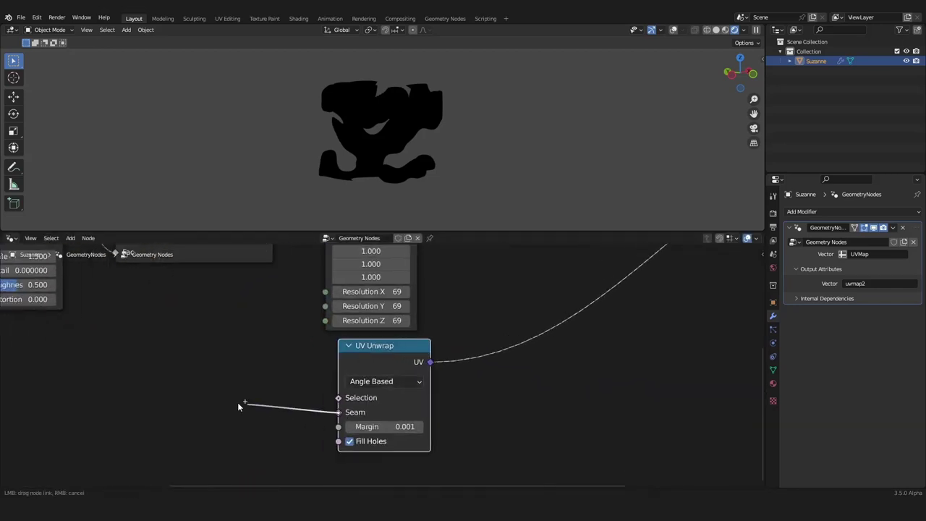
{"action": "middle_click_drag", "start_coordinate": [408, 184], "coordinate": [365, 145]}
{"action": "scroll", "coordinate": [352, 186], "scroll_direction": "up", "scroll_amount": 2}
{"action": "middle_click_drag", "start_coordinate": [289, 381], "coordinate": [383, 362]}
{"action": "scroll", "coordinate": [381, 365], "scroll_direction": "down", "scroll_amount": 2}
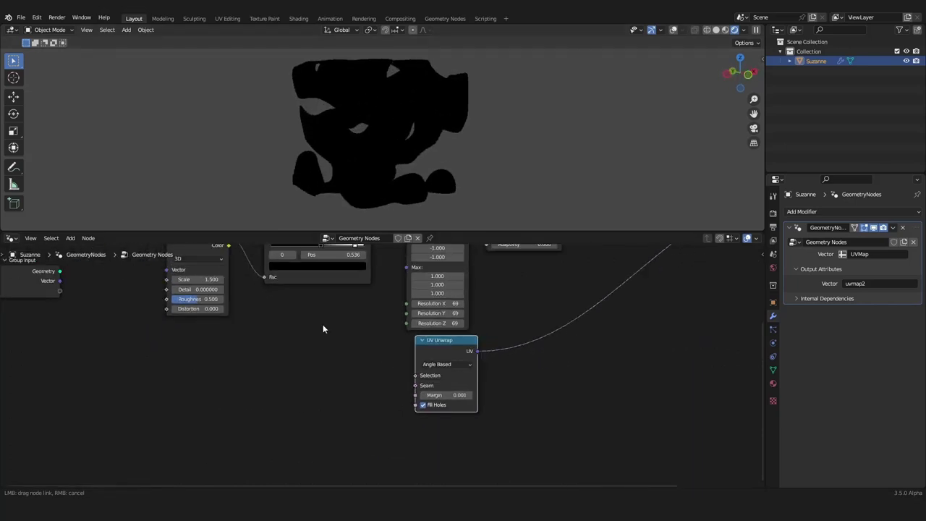
Add an Edge Angle node and connect its Unsigned Angle output to the UV Unwrap node's Seam input.
{"action": "key", "text": "shift+a"}
{"action": "mouse_move", "coordinate": [323, 325]}
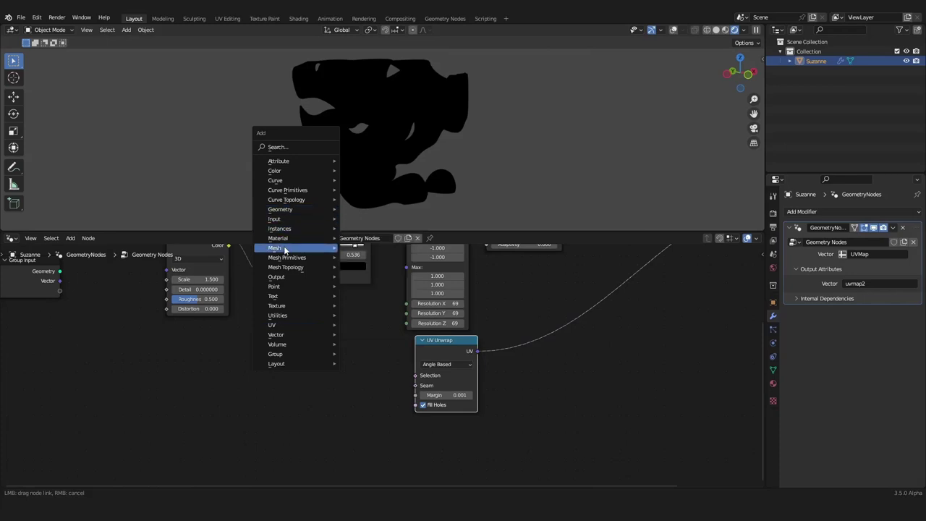
{"action": "mouse_move", "coordinate": [283, 249]}
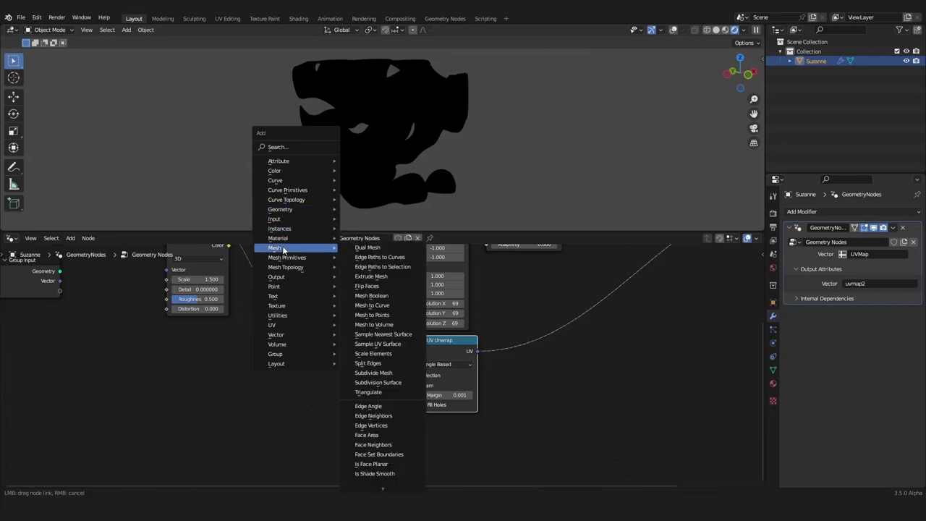
{"action": "scroll", "coordinate": [394, 381], "scroll_direction": "down", "scroll_amount": 2}
{"action": "left_click", "coordinate": [379, 373]}
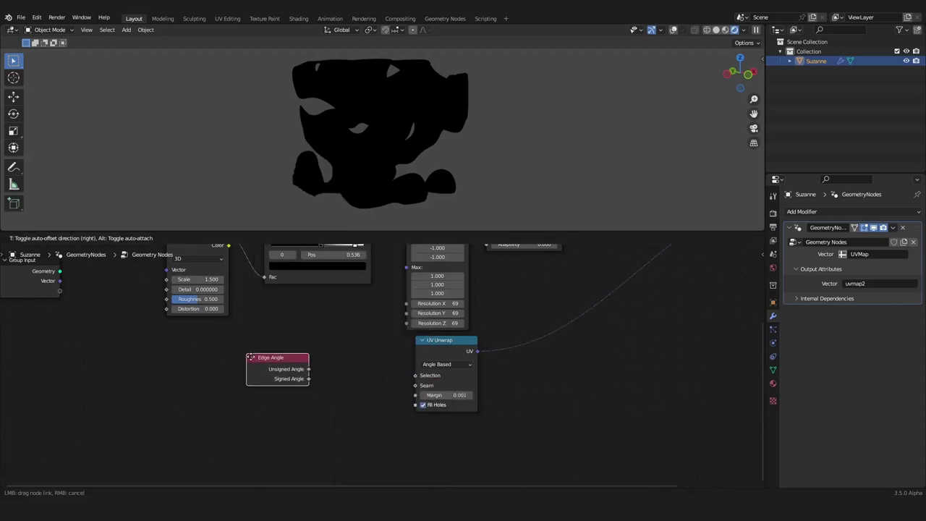
{"action": "left_click", "coordinate": [293, 374]}
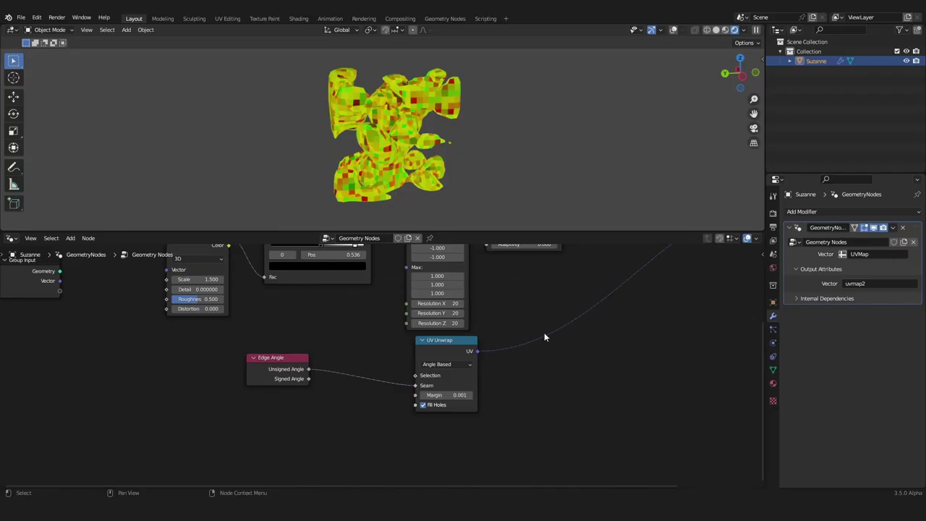
Insert a Math node between Edge Angle and the UV Unwrap Seam input, and set its operation to Less Than.
{"action": "scroll", "coordinate": [520, 330], "scroll_direction": "down", "scroll_amount": 2}
{"action": "middle_click_drag", "start_coordinate": [520, 330], "coordinate": [477, 367]}
{"action": "middle_click_drag", "start_coordinate": [493, 164], "coordinate": [460, 139]}
{"action": "scroll", "coordinate": [443, 146], "scroll_direction": "up", "scroll_amount": 5}
{"action": "scroll", "coordinate": [342, 408], "scroll_direction": "up", "scroll_amount": 3}
{"action": "middle_click_drag", "start_coordinate": [342, 408], "coordinate": [372, 387]}
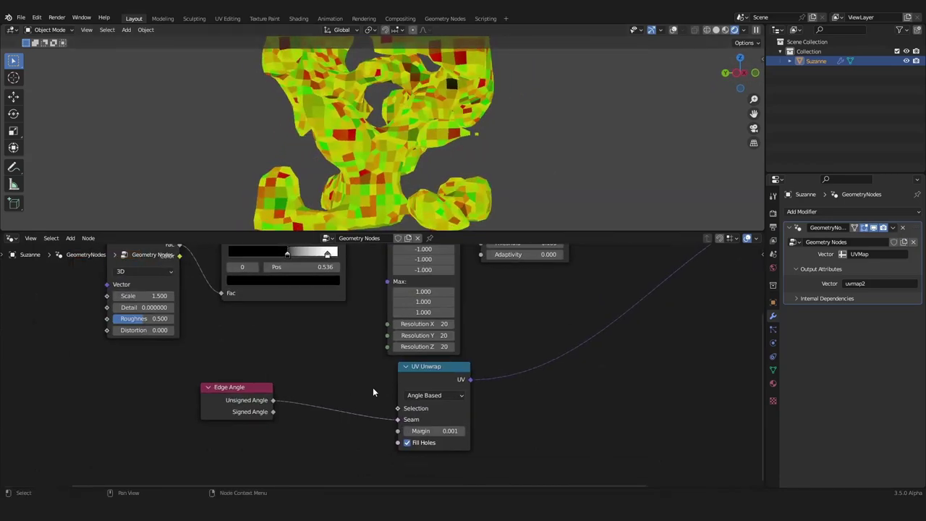
{"action": "scroll", "coordinate": [372, 387], "scroll_direction": "up", "scroll_amount": 2}
{"action": "key", "text": "shift+a"}
{"action": "left_click", "coordinate": [279, 237]}
{"action": "left_click", "coordinate": [329, 257]}
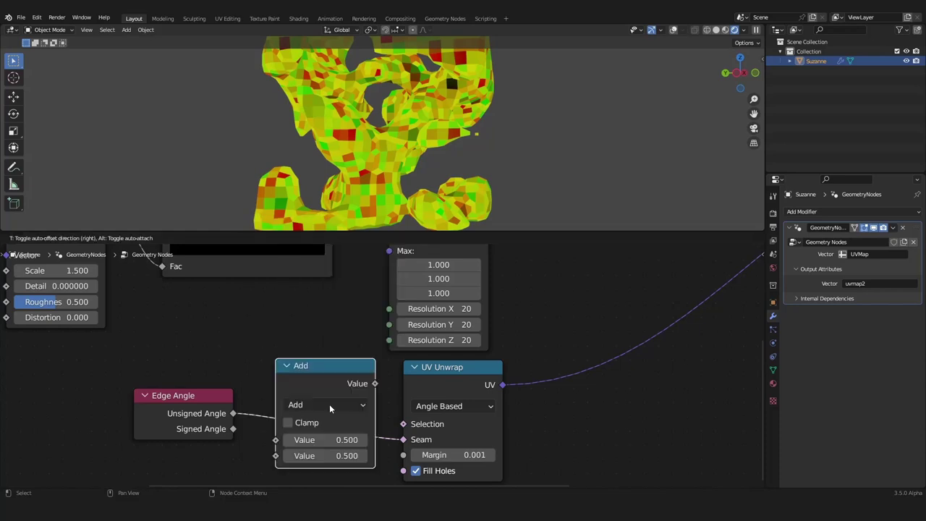
{"action": "left_click", "coordinate": [330, 405]}
{"action": "left_click", "coordinate": [329, 405]}
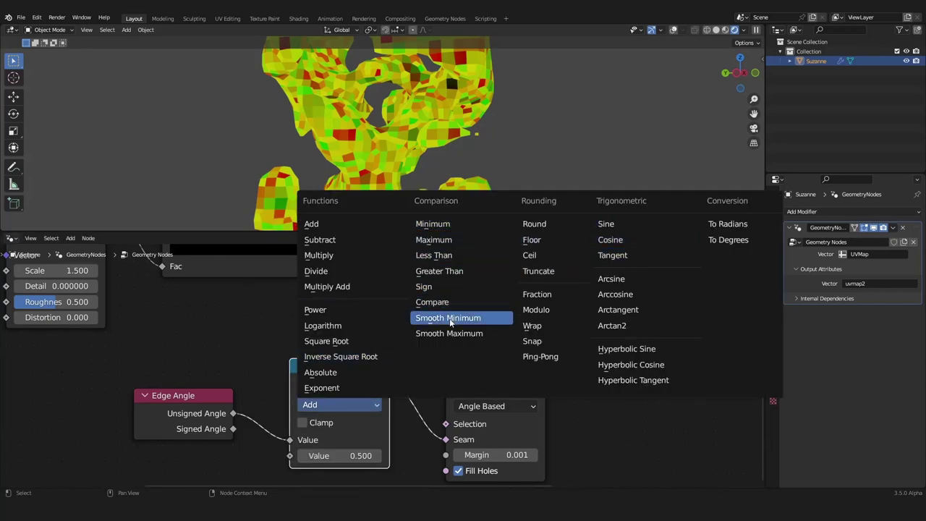
{"action": "left_click", "coordinate": [465, 256]}
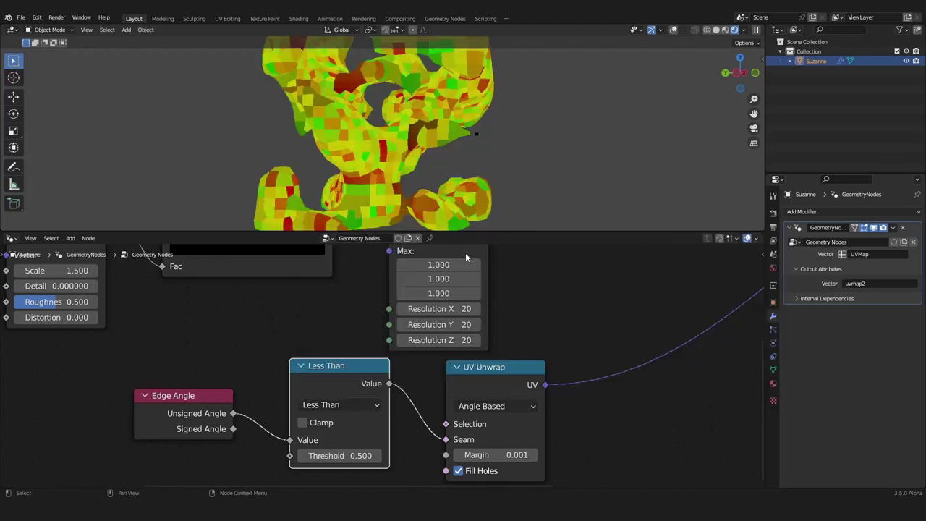
Set the Less Than node's threshold to 0.1 and inspect the mesh from another side.
{"action": "left_click", "coordinate": [341, 456]}
{"action": "type", "text": ".1"}
{"action": "key", "text": "Return"}
{"action": "middle_click_drag", "start_coordinate": [481, 138], "coordinate": [71, 191]}
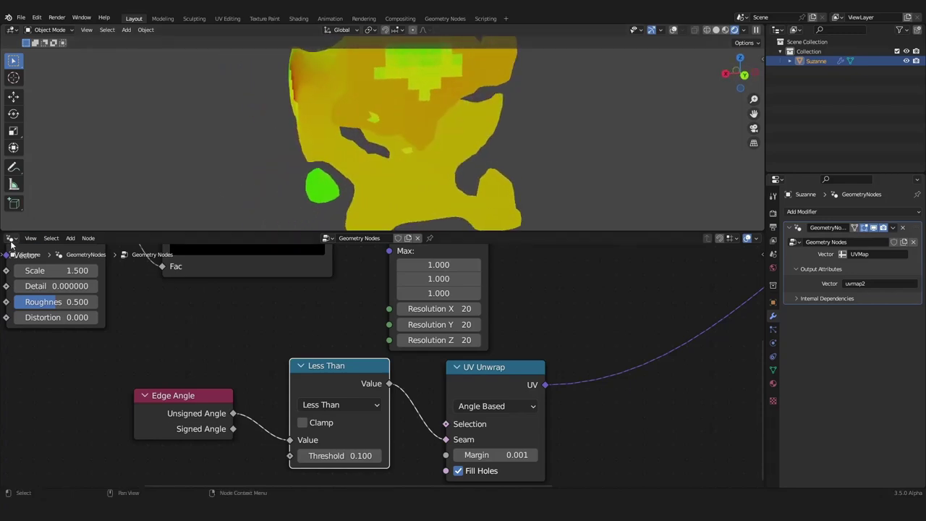
Preview the Noise Texture node's output as the material surface and examine the texture on the mesh up close.
{"action": "left_click", "coordinate": [11, 238]}
{"action": "left_click", "coordinate": [26, 329]}
{"action": "scroll", "coordinate": [287, 385], "scroll_direction": "down", "scroll_amount": 3}
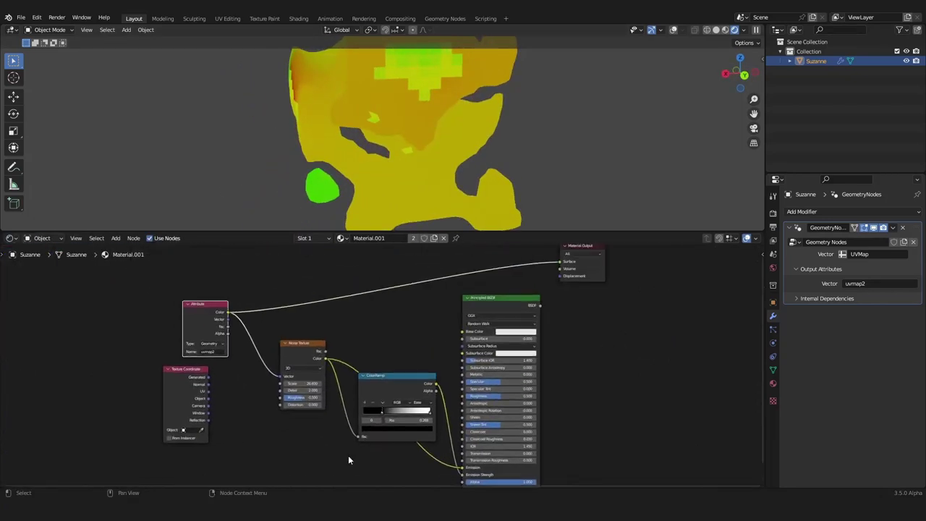
{"action": "left_click", "coordinate": [294, 364], "text": "ctrl+shift"}
{"action": "middle_click_drag", "start_coordinate": [392, 177], "coordinate": [485, 182]}
{"action": "scroll", "coordinate": [707, 162], "scroll_direction": "up", "scroll_amount": 5}
{"action": "scroll", "coordinate": [588, 188], "scroll_direction": "down", "scroll_amount": 5}
{"action": "scroll", "coordinate": [486, 178], "scroll_direction": "up", "scroll_amount": 4}
{"action": "middle_click_drag", "start_coordinate": [485, 102], "coordinate": [421, 163], "text": "shift"}
{"action": "scroll", "coordinate": [416, 188], "scroll_direction": "up", "scroll_amount": 2}
{"action": "scroll", "coordinate": [449, 110], "scroll_direction": "up", "scroll_amount": 2}
{"action": "scroll", "coordinate": [326, 376], "scroll_direction": "up", "scroll_amount": 2}
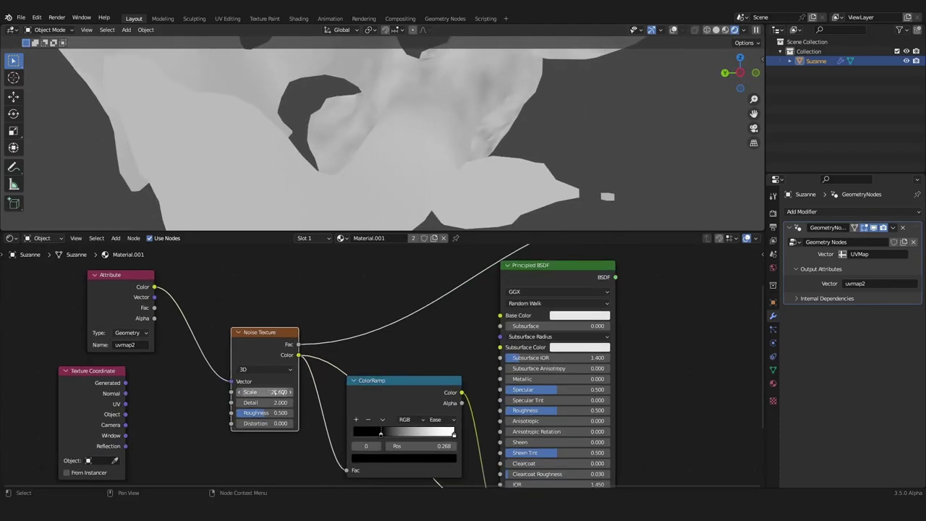
Preview the ColorRamp output as the material surface and increase the Noise Texture's scale.
{"action": "left_click", "coordinate": [429, 403], "text": "ctrl+shift"}
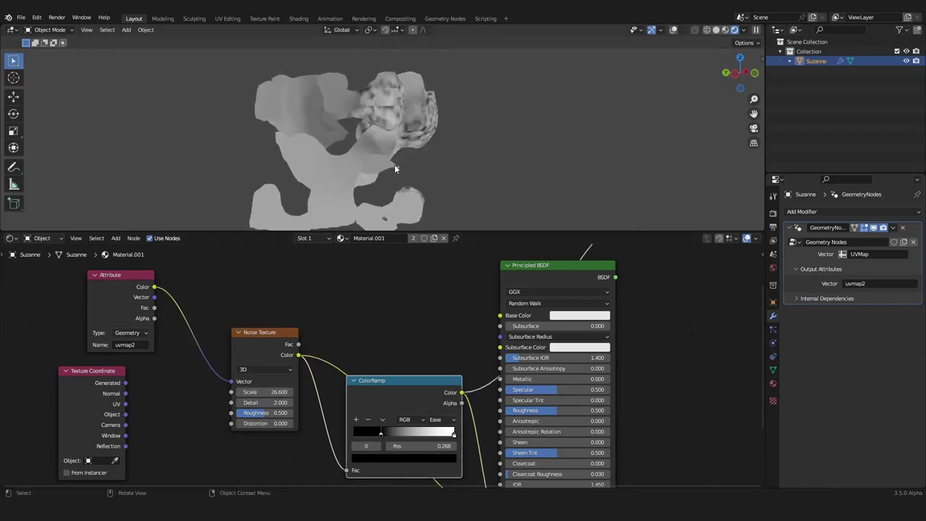
{"action": "middle_click_drag", "start_coordinate": [399, 166], "coordinate": [322, 201]}
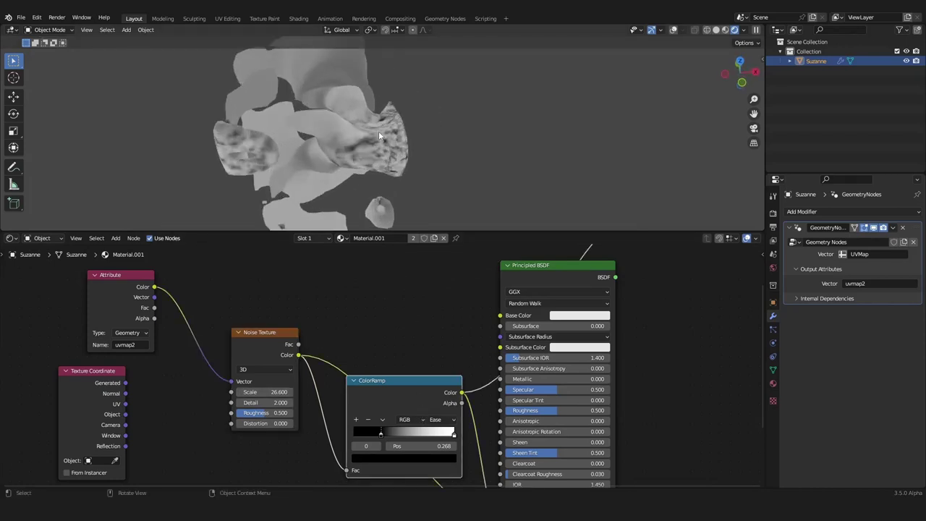
{"action": "scroll", "coordinate": [368, 164], "scroll_direction": "down", "scroll_amount": 4}
{"action": "middle_click_drag", "start_coordinate": [365, 168], "coordinate": [464, 104]}
{"action": "scroll", "coordinate": [465, 104], "scroll_direction": "up", "scroll_amount": 10}
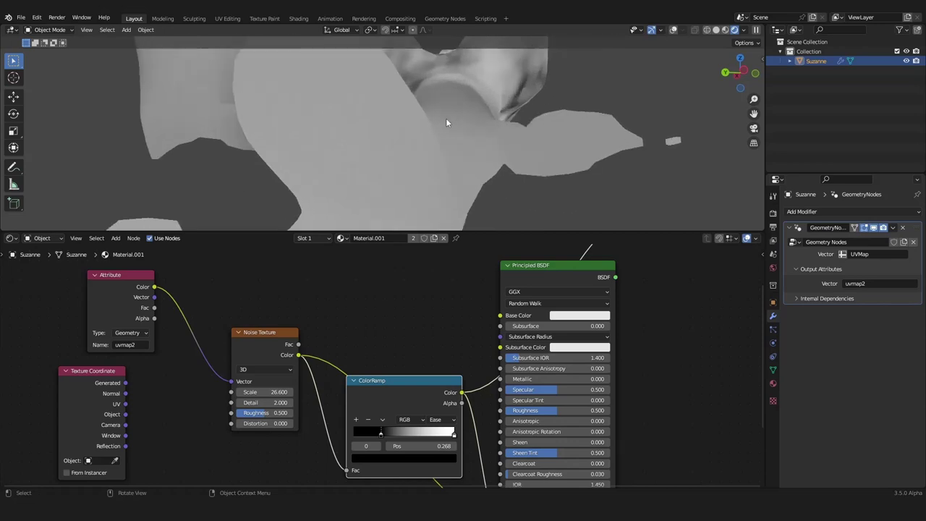
{"action": "scroll", "coordinate": [446, 123], "scroll_direction": "down", "scroll_amount": 2}
{"action": "left_click_drag", "start_coordinate": [248, 392], "coordinate": [304, 391]}
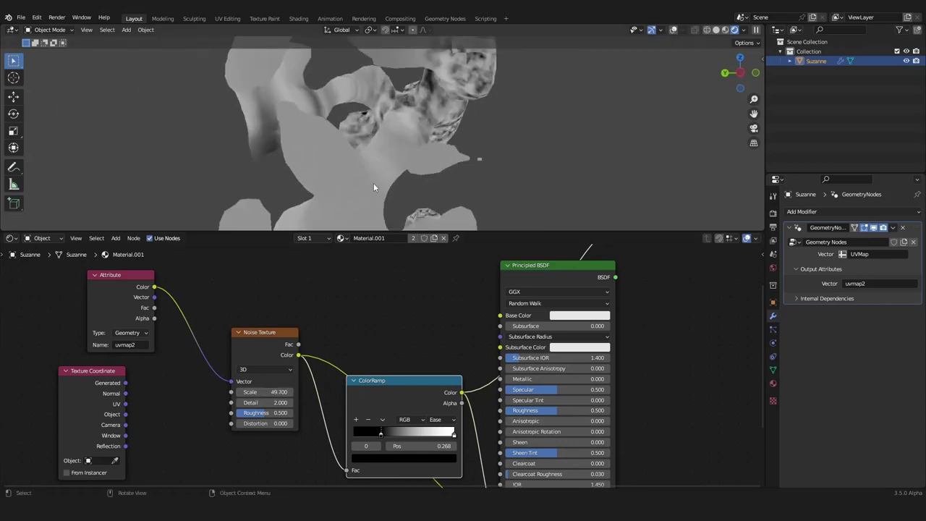
Return to the geometry node tree and set the Less Than threshold to 0.180, inspecting the texture on the mesh.
{"action": "left_click", "coordinate": [10, 238]}
{"action": "left_click", "coordinate": [58, 312]}
{"action": "scroll", "coordinate": [467, 183], "scroll_direction": "down", "scroll_amount": 4}
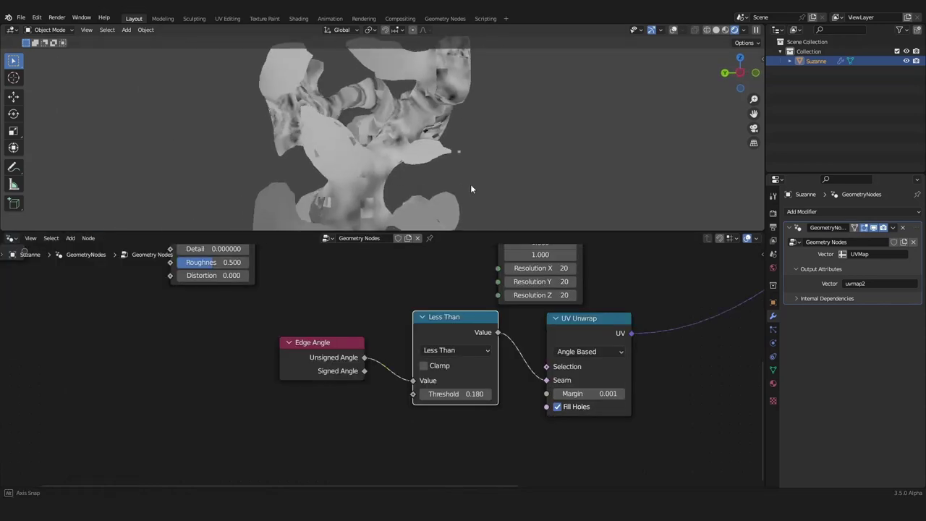
{"action": "middle_click_drag", "start_coordinate": [449, 171], "coordinate": [418, 197]}
{"action": "scroll", "coordinate": [459, 158], "scroll_direction": "up", "scroll_amount": 5}
{"action": "scroll", "coordinate": [414, 132], "scroll_direction": "up", "scroll_amount": 2}
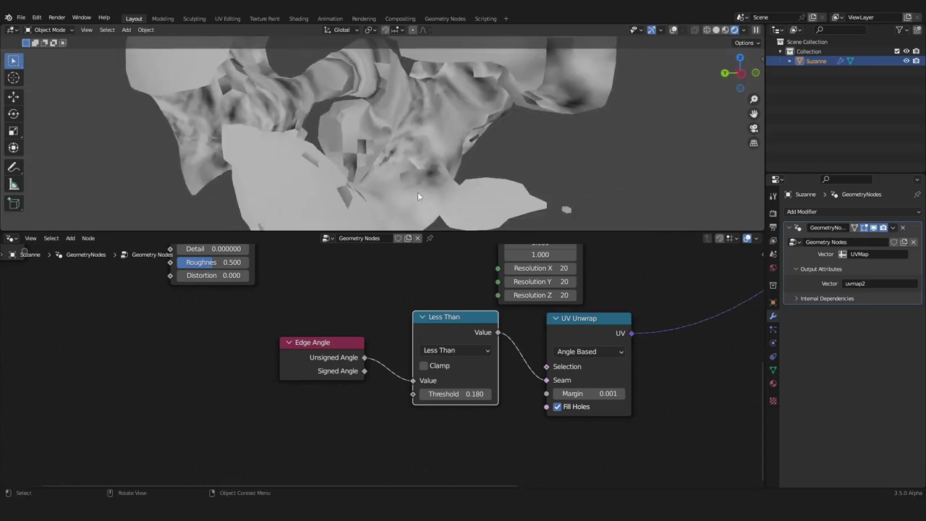
Lower the Less Than threshold to 0.080 and examine the mesh from several sides.
{"action": "left_click", "coordinate": [423, 394]}
{"action": "scroll", "coordinate": [405, 146], "scroll_direction": "down", "scroll_amount": 4}
{"action": "middle_click_drag", "start_coordinate": [444, 167], "coordinate": [319, 168]}
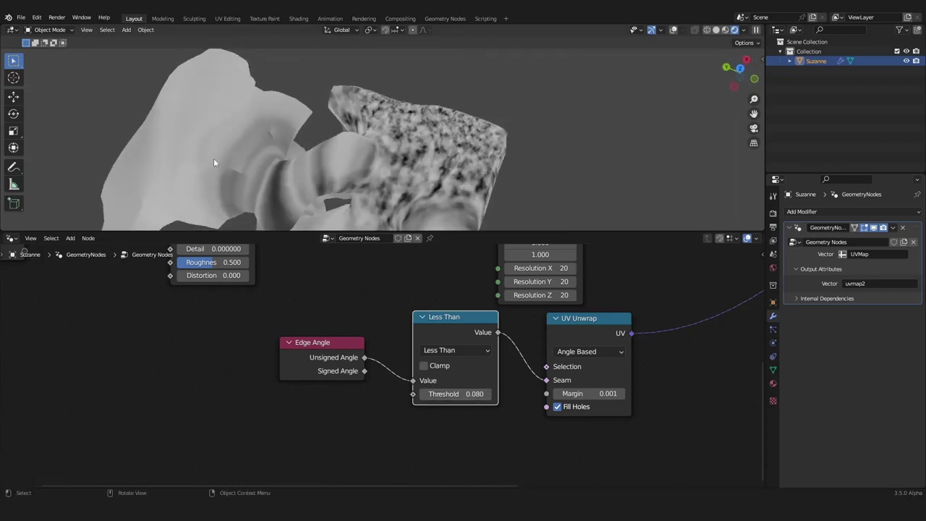
{"action": "middle_click_drag", "start_coordinate": [221, 153], "coordinate": [438, 147]}
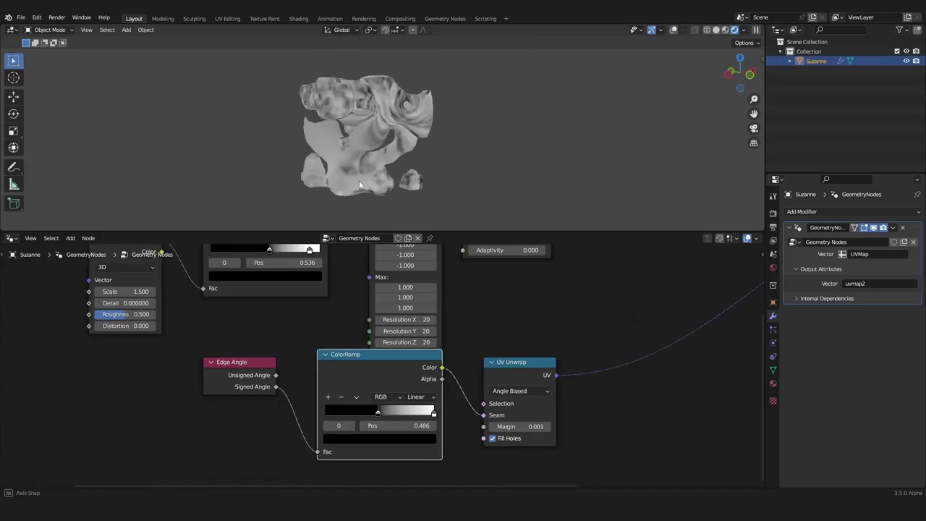
Insert a Set Position node on the geometry link between Set Material and Group Output.
{"action": "middle_click_drag", "start_coordinate": [355, 179], "coordinate": [434, 173]}
{"action": "scroll", "coordinate": [424, 177], "scroll_direction": "up", "scroll_amount": 4}
{"action": "scroll", "coordinate": [570, 330], "scroll_direction": "down", "scroll_amount": 5}
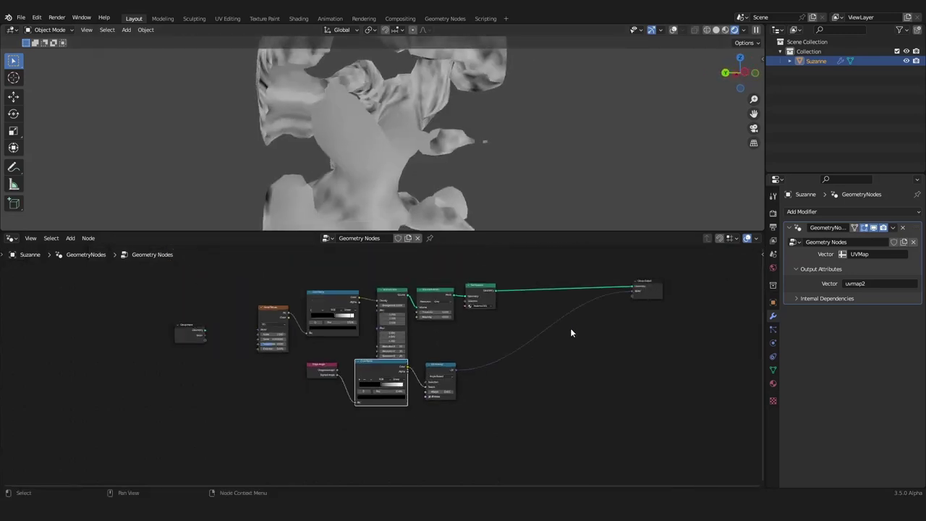
{"action": "scroll", "coordinate": [499, 362], "scroll_direction": "up", "scroll_amount": 5}
{"action": "key", "text": "shift+a"}
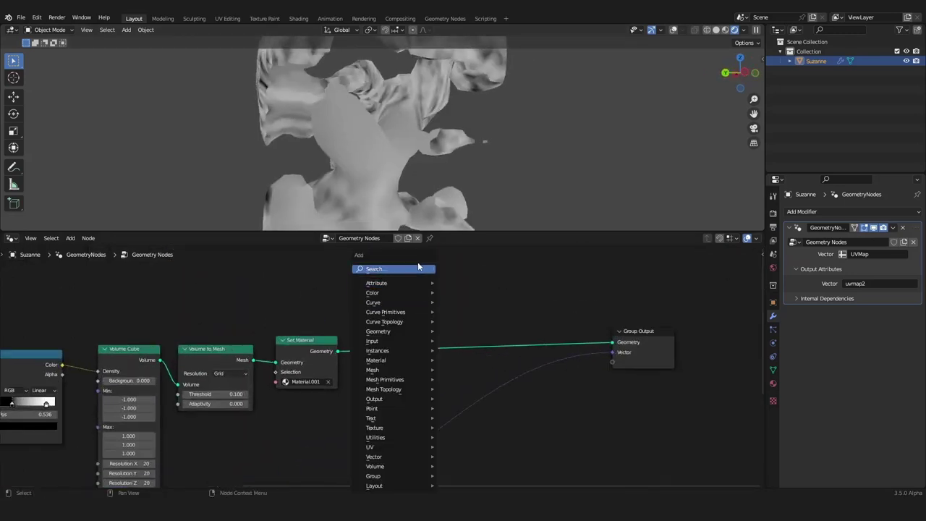
{"action": "left_click", "coordinate": [418, 267]}
{"action": "type", "text": "se"}
{"action": "key", "text": "Down"}
{"action": "key", "text": "Down"}
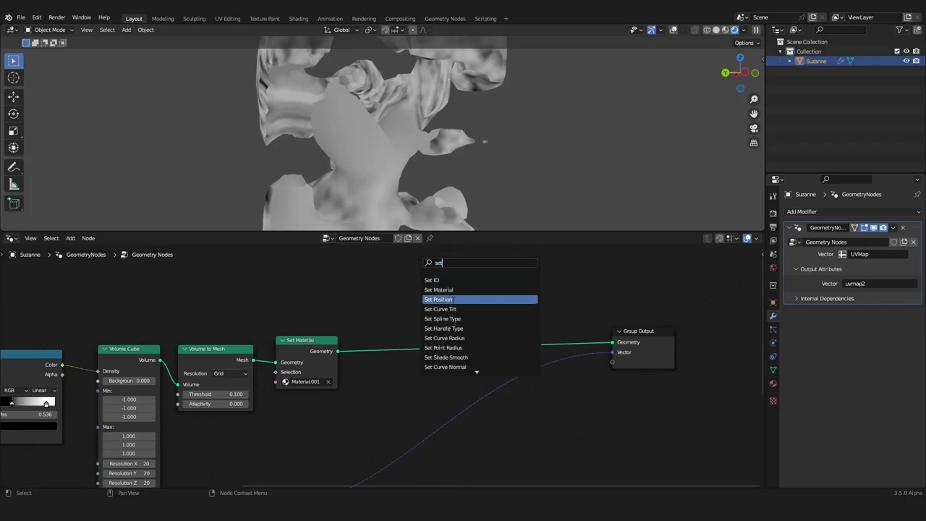
{"action": "key", "text": "Return"}
{"action": "left_click", "coordinate": [374, 411]}
{"action": "scroll", "coordinate": [384, 358], "scroll_direction": "down", "scroll_amount": 2}
{"action": "scroll", "coordinate": [384, 363], "scroll_direction": "up", "scroll_amount": 1}
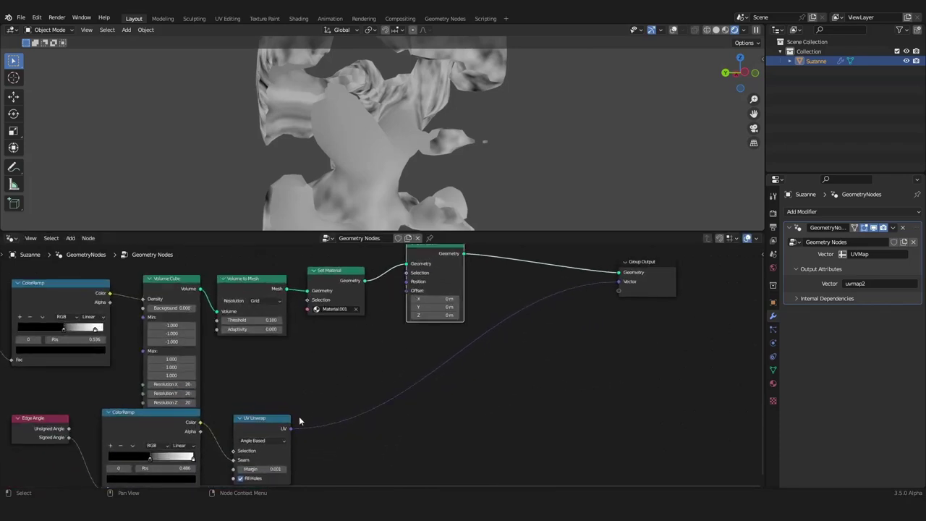
Connect the UV Unwrap node's UV output to Set Position's Position input and display the mesh in solid shading.
{"action": "left_click_drag", "start_coordinate": [287, 428], "coordinate": [409, 282]}
{"action": "mouse_move", "coordinate": [397, 159]}
{"action": "middle_mouse_down"}
{"action": "mouse_move", "coordinate": [517, 226]}
{"action": "mouse_move", "coordinate": [571, 62]}
{"action": "mouse_move", "coordinate": [581, 140]}
{"action": "mouse_move", "coordinate": [422, 118]}
{"action": "mouse_move", "coordinate": [388, 155]}
{"action": "mouse_move", "coordinate": [428, 127]}
{"action": "mouse_move", "coordinate": [470, 149]}
{"action": "mouse_move", "coordinate": [408, 156]}
{"action": "mouse_move", "coordinate": [460, 135]}
{"action": "middle_mouse_up"}
{"action": "left_click", "coordinate": [715, 30]}
{"action": "scroll", "coordinate": [405, 347], "scroll_direction": "down", "scroll_amount": 2}
{"action": "scroll", "coordinate": [475, 341], "scroll_direction": "up", "scroll_amount": 4}
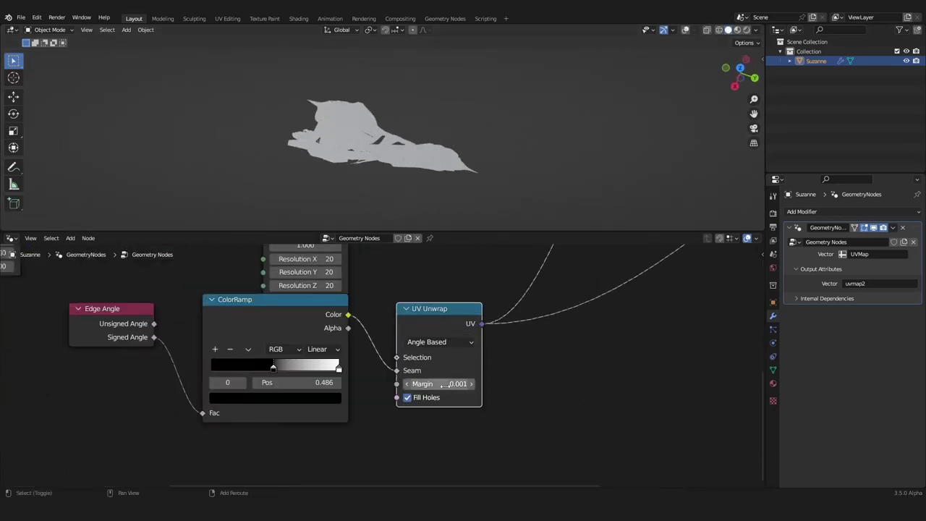
Insert a Pack UV Islands node on the link between UV Unwrap and Set Position.
{"action": "scroll", "coordinate": [500, 358], "scroll_direction": "down", "scroll_amount": 4}
{"action": "scroll", "coordinate": [409, 337], "scroll_direction": "up", "scroll_amount": 1}
{"action": "key", "text": "shift+a"}
{"action": "mouse_move", "coordinate": [372, 449]}
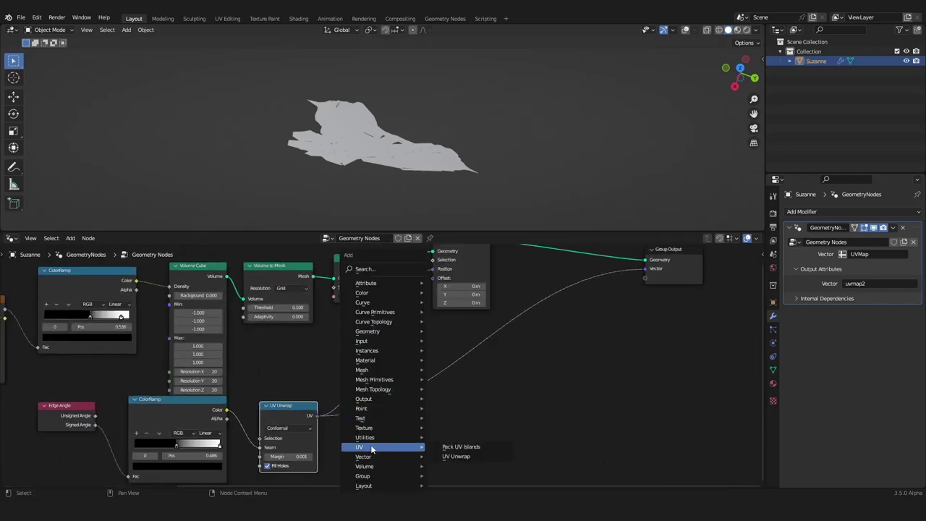
{"action": "left_click", "coordinate": [479, 447]}
{"action": "left_click", "coordinate": [358, 320]}
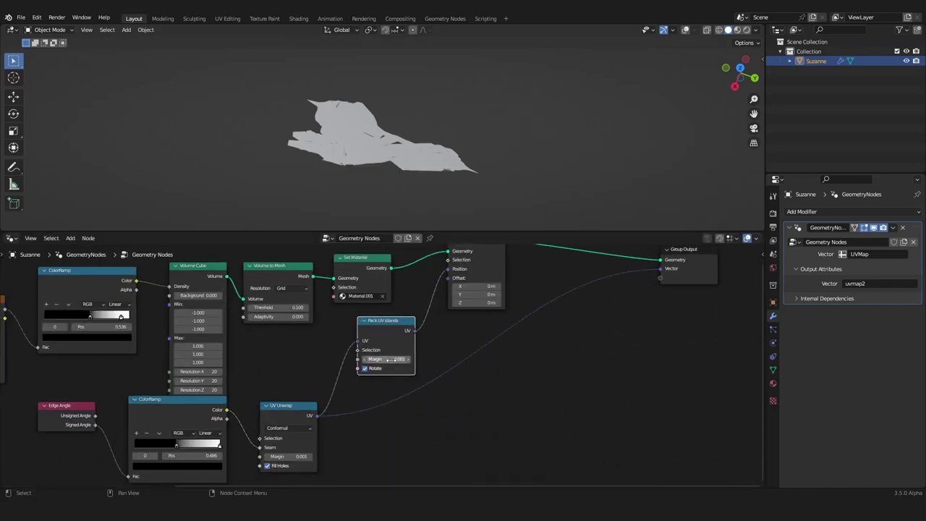
Set the Pack UV Islands margin to 0.461 and inspect the flattened mesh in the viewport.
{"action": "left_click_drag", "start_coordinate": [385, 359], "coordinate": [427, 359]}
{"action": "middle_click_drag", "start_coordinate": [386, 358], "coordinate": [373, 399]}
{"action": "scroll", "coordinate": [381, 385], "scroll_direction": "down", "scroll_amount": 4}
{"action": "scroll", "coordinate": [381, 385], "scroll_direction": "up", "scroll_amount": 4}
{"action": "middle_click_drag", "start_coordinate": [454, 193], "coordinate": [431, 160]}
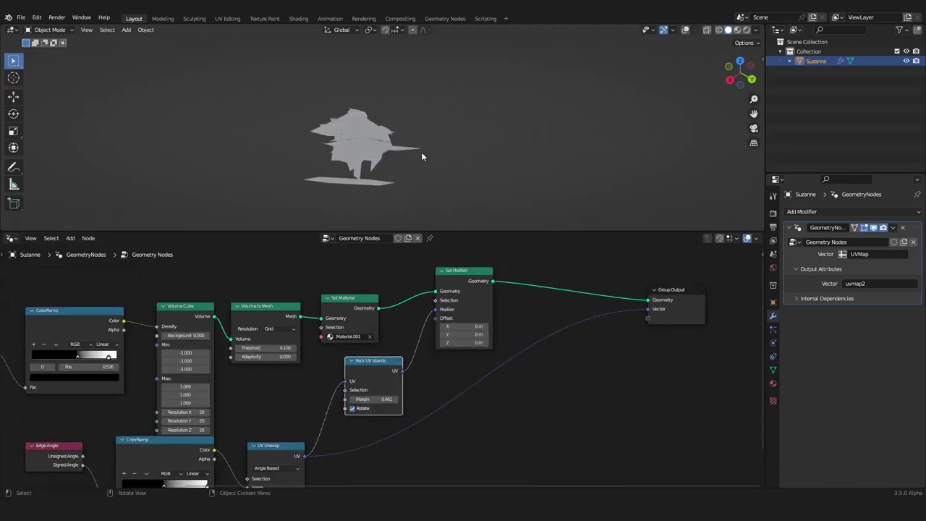
Examine the node tree and the link from the lower ColorRamp into UV Unwrap's Seam input up close.
{"action": "scroll", "coordinate": [431, 371], "scroll_direction": "down", "scroll_amount": 5}
{"action": "middle_click_drag", "start_coordinate": [431, 371], "coordinate": [496, 361]}
{"action": "scroll", "coordinate": [480, 353], "scroll_direction": "up", "scroll_amount": 1}
{"action": "scroll", "coordinate": [478, 353], "scroll_direction": "up", "scroll_amount": 1}
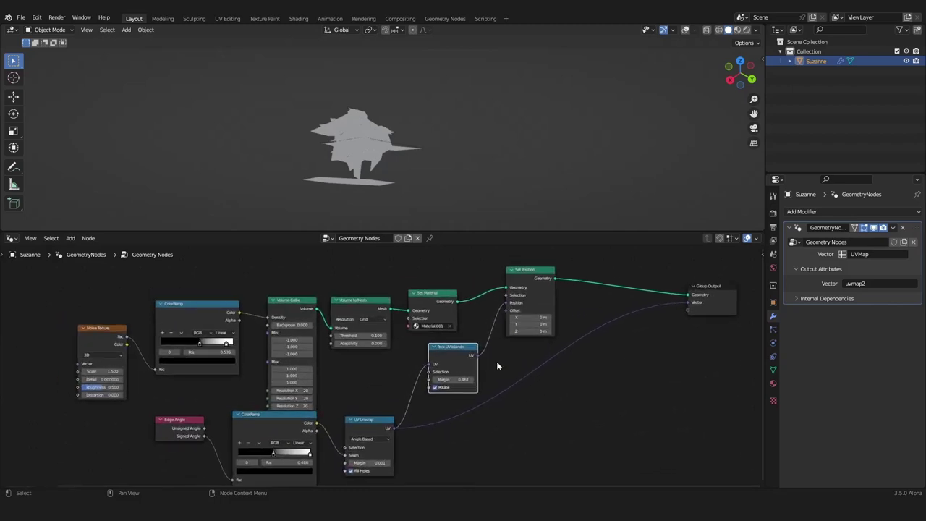
{"action": "scroll", "coordinate": [533, 348], "scroll_direction": "down", "scroll_amount": 5}
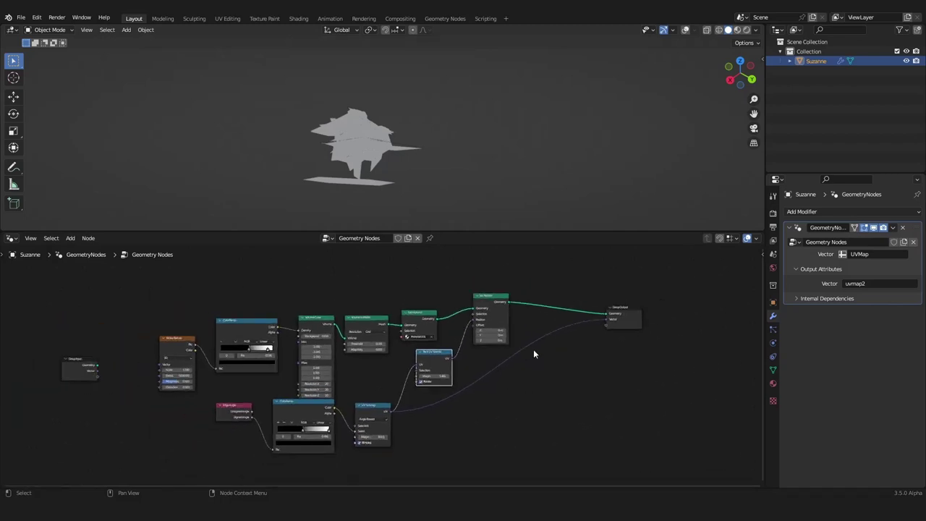
{"action": "middle_click_drag", "start_coordinate": [533, 349], "coordinate": [567, 334]}
{"action": "scroll", "coordinate": [567, 334], "scroll_direction": "up", "scroll_amount": 8}
{"action": "middle_click_drag", "start_coordinate": [474, 411], "coordinate": [469, 369]}
{"action": "scroll", "coordinate": [469, 368], "scroll_direction": "up", "scroll_amount": 6}
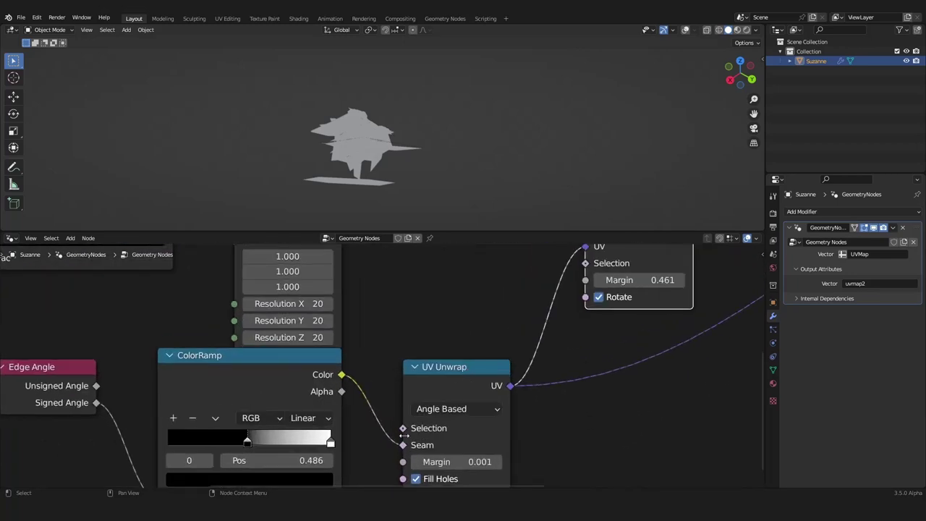
{"action": "middle_click_drag", "start_coordinate": [402, 451], "coordinate": [386, 404]}
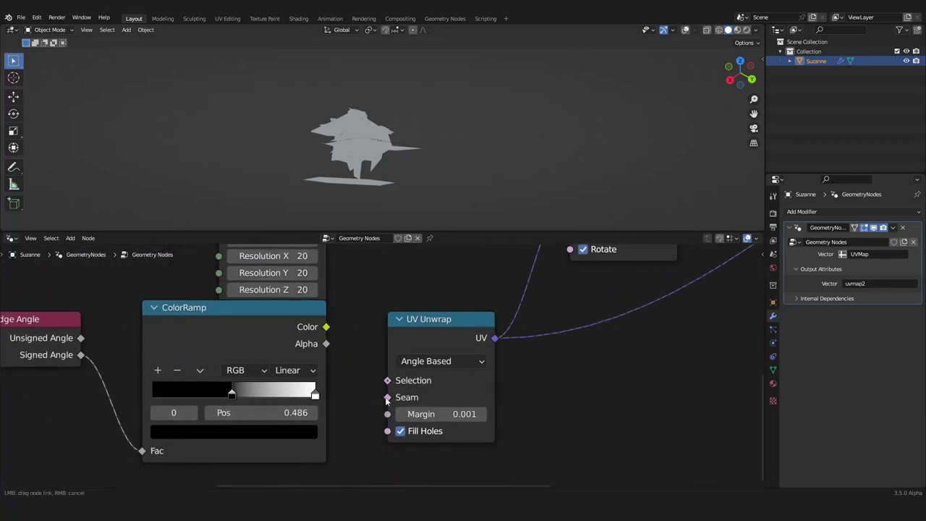
{"action": "left_click_drag", "start_coordinate": [387, 397], "coordinate": [388, 397]}
{"action": "scroll", "coordinate": [403, 308], "scroll_direction": "down", "scroll_amount": 8}
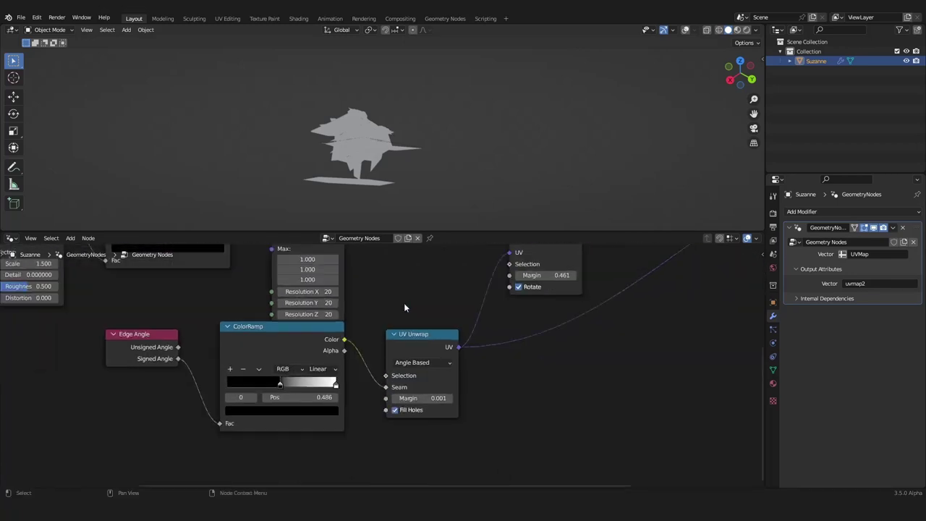
Review how Edge Angle and its ColorRamp feed UV Unwrap, and how UV Unwrap leads on to Pack UV Islands.
{"action": "middle_click_drag", "start_coordinate": [406, 308], "coordinate": [383, 421]}
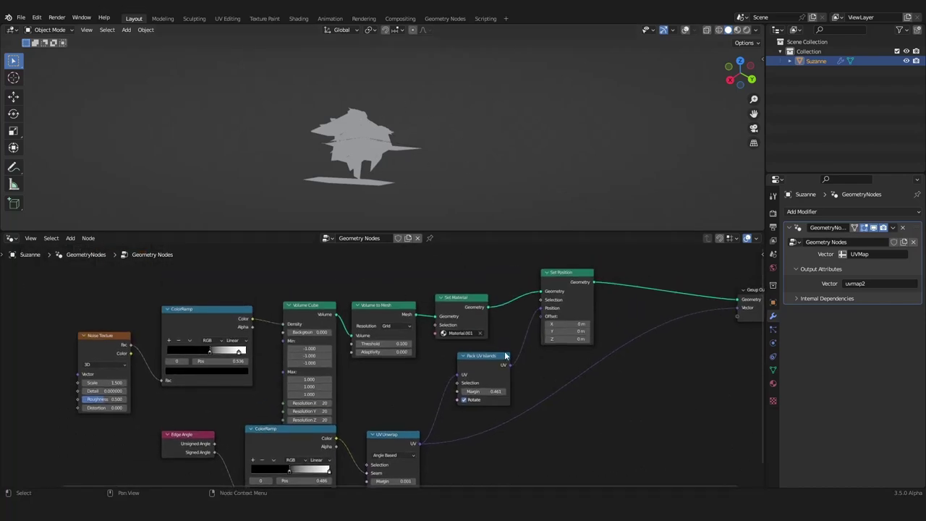
{"action": "scroll", "coordinate": [506, 356], "scroll_direction": "down", "scroll_amount": 4}
{"action": "middle_click_drag", "start_coordinate": [506, 356], "coordinate": [472, 343]}
{"action": "scroll", "coordinate": [472, 343], "scroll_direction": "up", "scroll_amount": 3}
{"action": "scroll", "coordinate": [372, 393], "scroll_direction": "up", "scroll_amount": 2}
{"action": "middle_click_drag", "start_coordinate": [372, 393], "coordinate": [387, 369]}
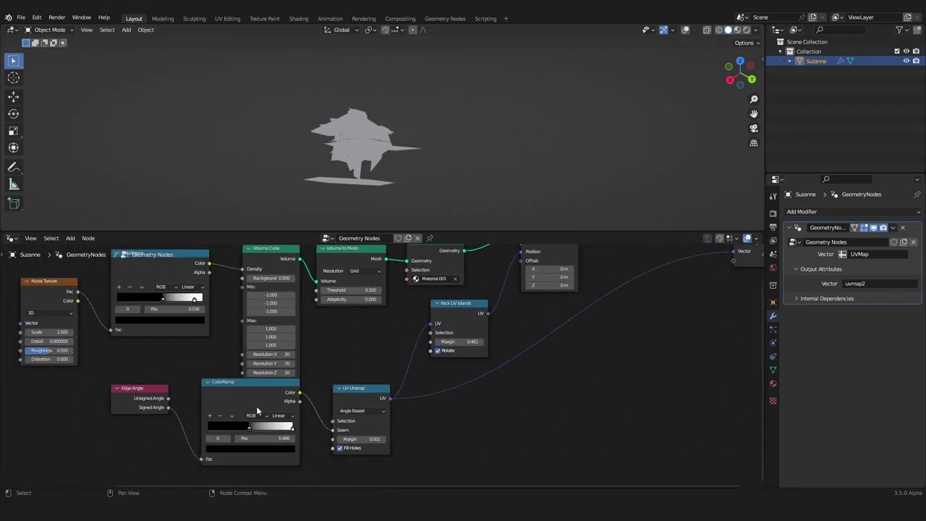
{"action": "left_click_drag", "start_coordinate": [258, 405], "coordinate": [260, 404]}
{"action": "scroll", "coordinate": [320, 324], "scroll_direction": "down", "scroll_amount": 5}
{"action": "middle_click_drag", "start_coordinate": [320, 324], "coordinate": [354, 360]}
{"action": "scroll", "coordinate": [354, 360], "scroll_direction": "up", "scroll_amount": 4}
{"action": "middle_click_drag", "start_coordinate": [369, 392], "coordinate": [374, 346]}
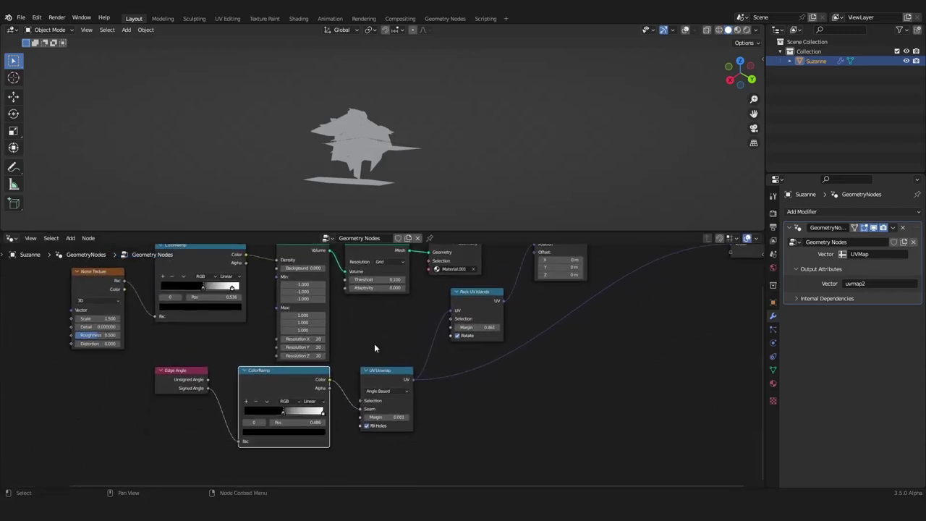
{"action": "left_click", "coordinate": [343, 397]}
{"action": "scroll", "coordinate": [343, 397], "scroll_direction": "down", "scroll_amount": 3}
{"action": "scroll", "coordinate": [377, 390], "scroll_direction": "up", "scroll_amount": 4}
{"action": "scroll", "coordinate": [386, 382], "scroll_direction": "up", "scroll_amount": 3}
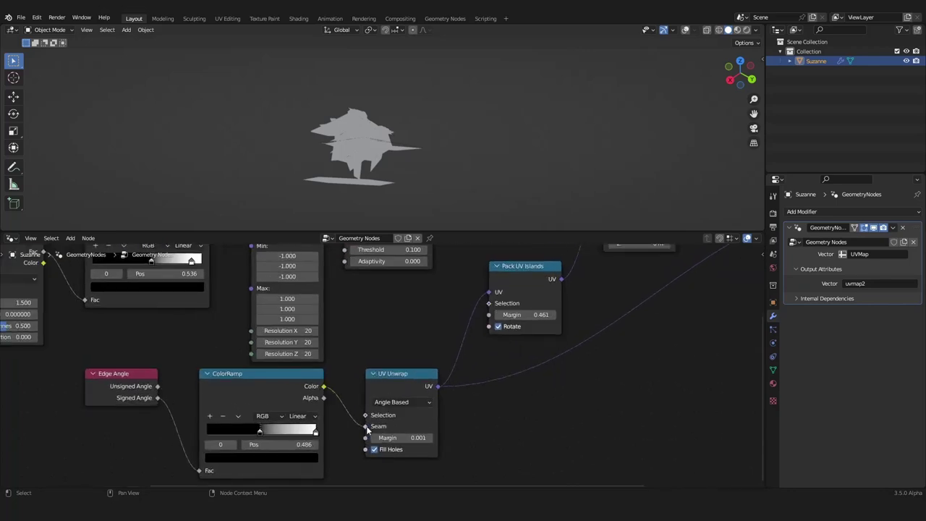
{"action": "left_click", "coordinate": [368, 424]}
{"action": "scroll", "coordinate": [384, 375], "scroll_direction": "down", "scroll_amount": 1}
{"action": "scroll", "coordinate": [384, 377], "scroll_direction": "down", "scroll_amount": 3}
{"action": "scroll", "coordinate": [388, 381], "scroll_direction": "up", "scroll_amount": 2}
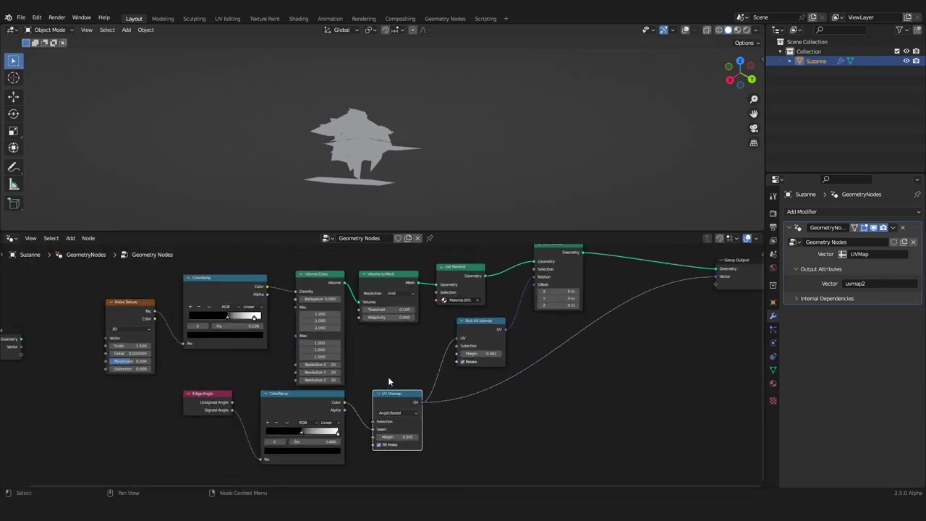
Inspect the flattened mesh from other angles, and select all nodes to fit the whole node tree in view.
{"action": "middle_click_drag", "start_coordinate": [395, 123], "coordinate": [410, 168]}
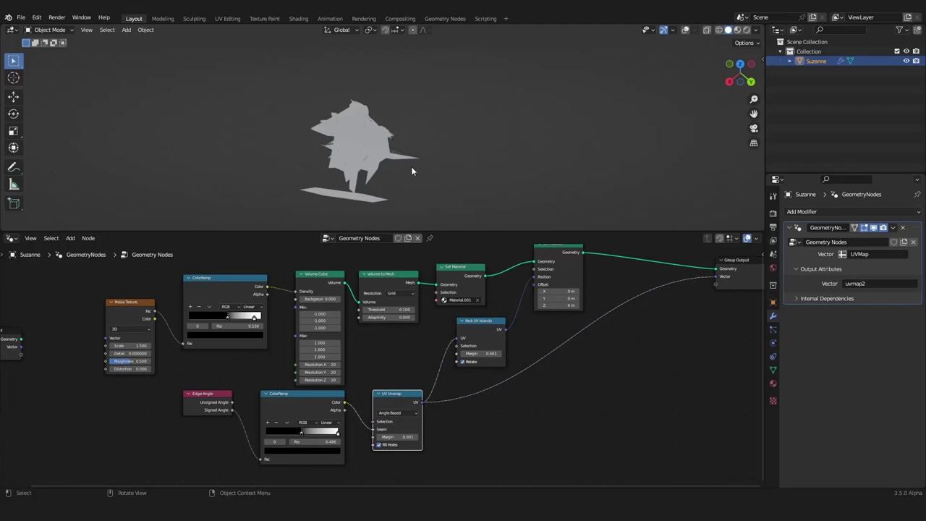
{"action": "middle_click_drag", "start_coordinate": [411, 171], "coordinate": [437, 201]}
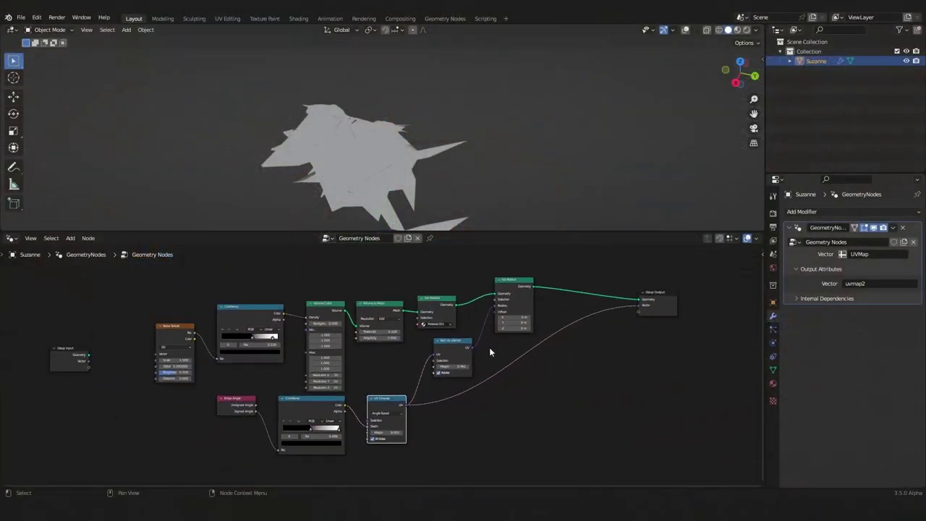
{"action": "key", "text": "a"}
{"action": "scroll", "coordinate": [480, 335], "scroll_direction": "down", "scroll_amount": 7}
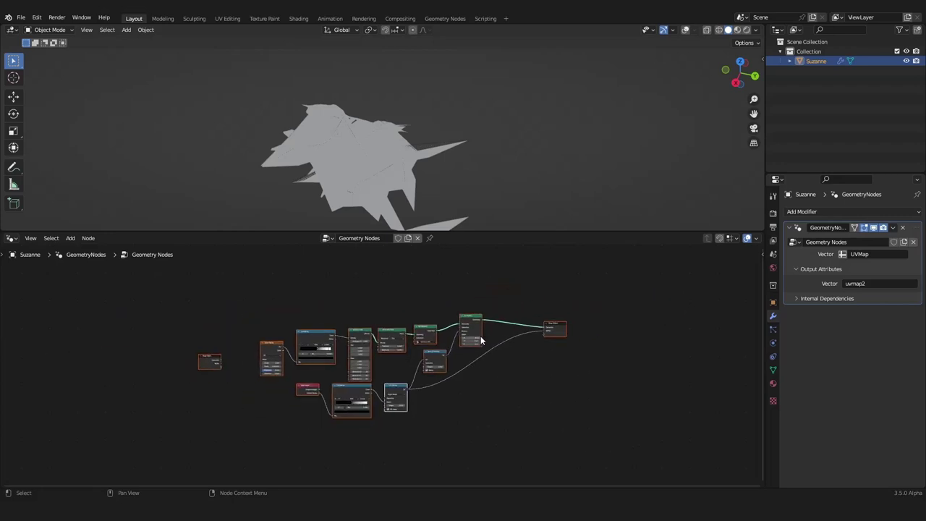
{"action": "key", "text": "KP_Decimal"}
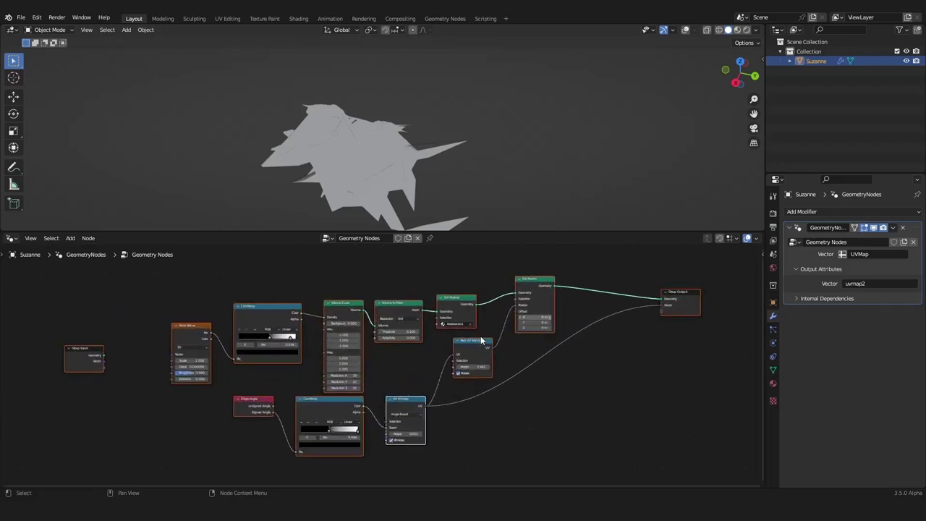